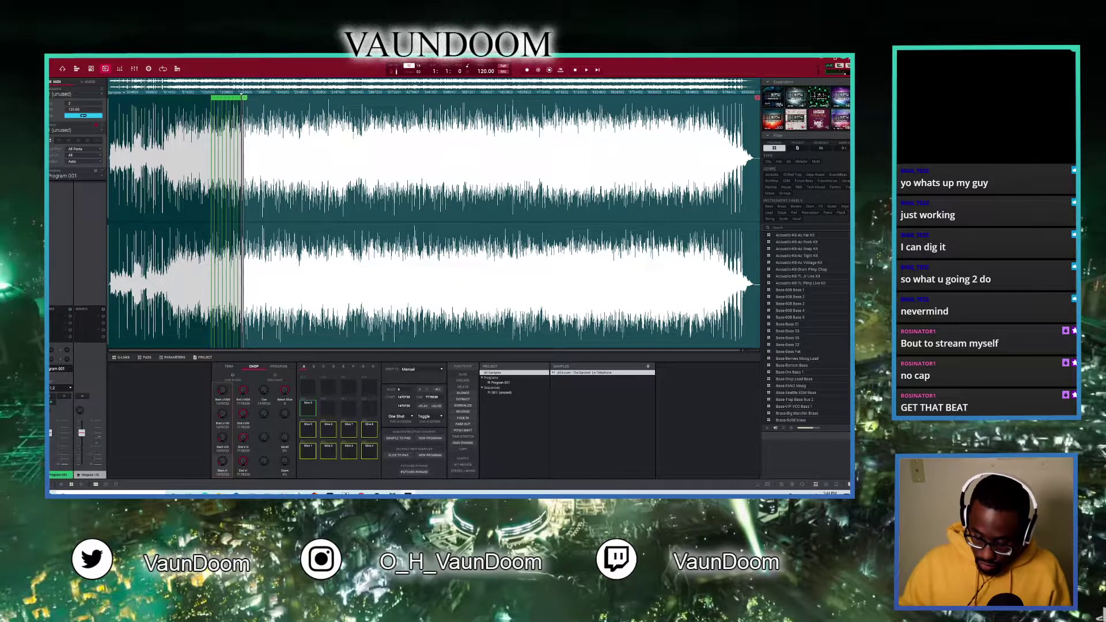
Chop the loaded song sample manually by marking slice points across the waveform while it plays.
key(w)
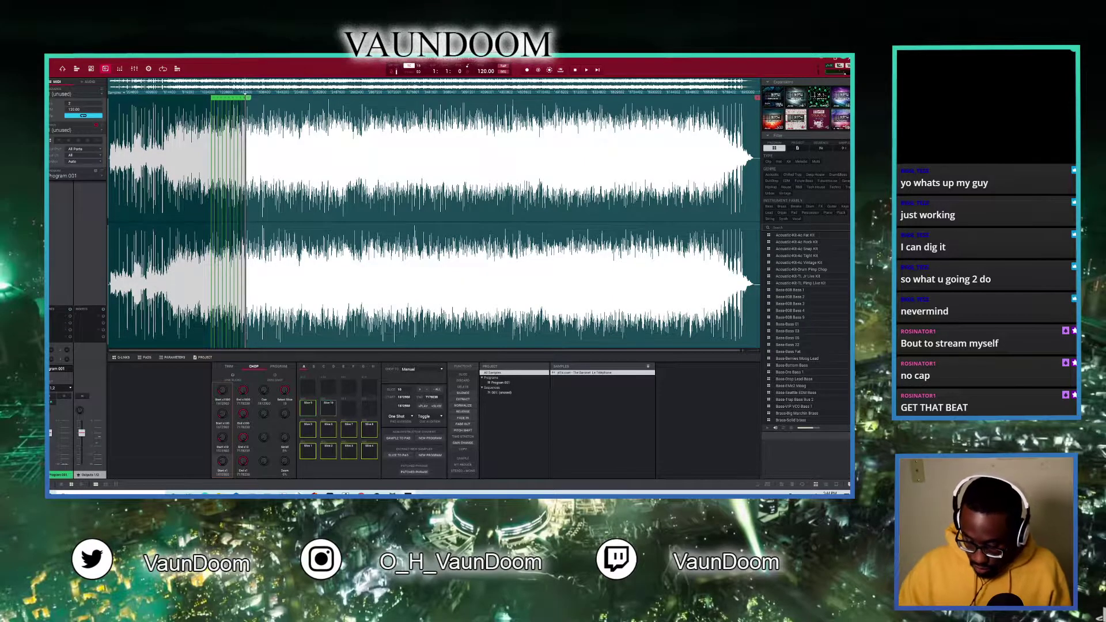
key(e)
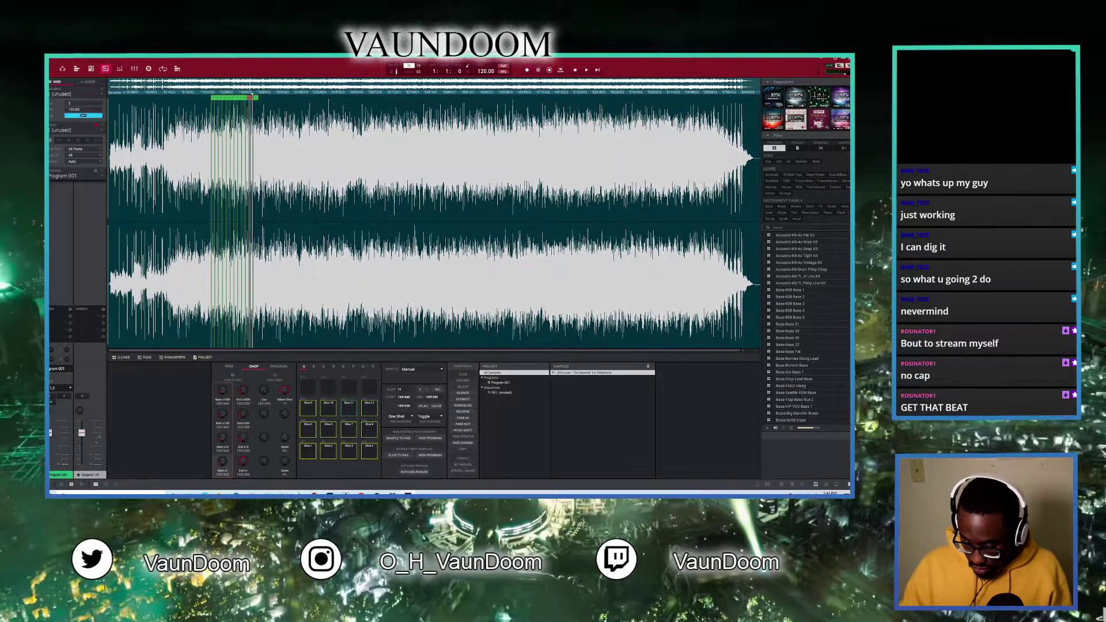
key(r)
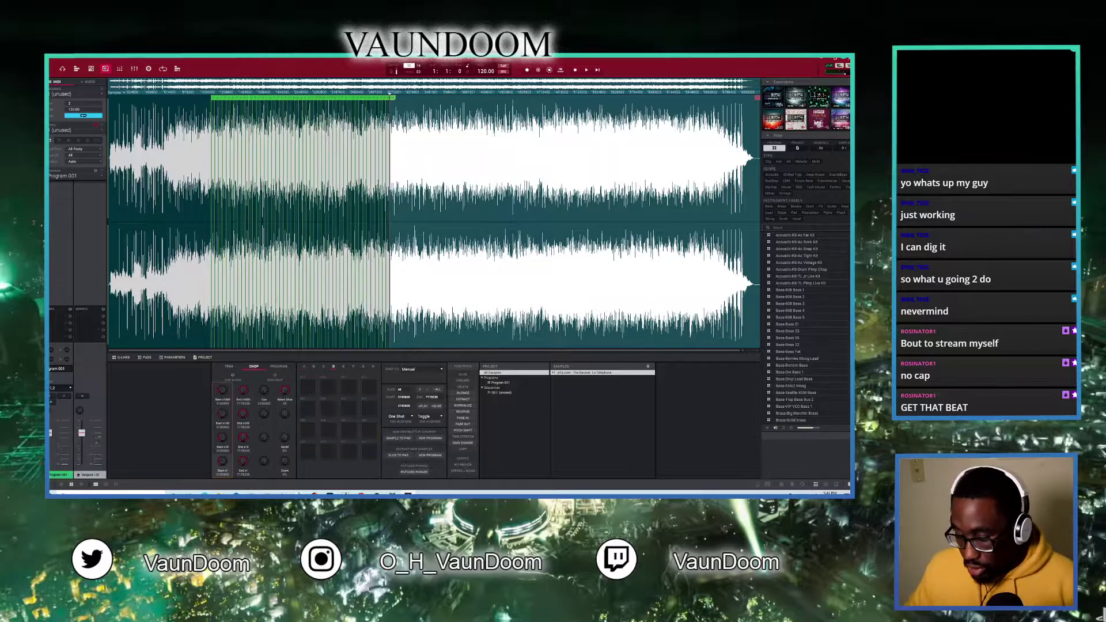
Convert the chopped regions into a new drum program using slices, with Non-Destructive Slice as the slice type.
scroll(433, 222, up, 3)
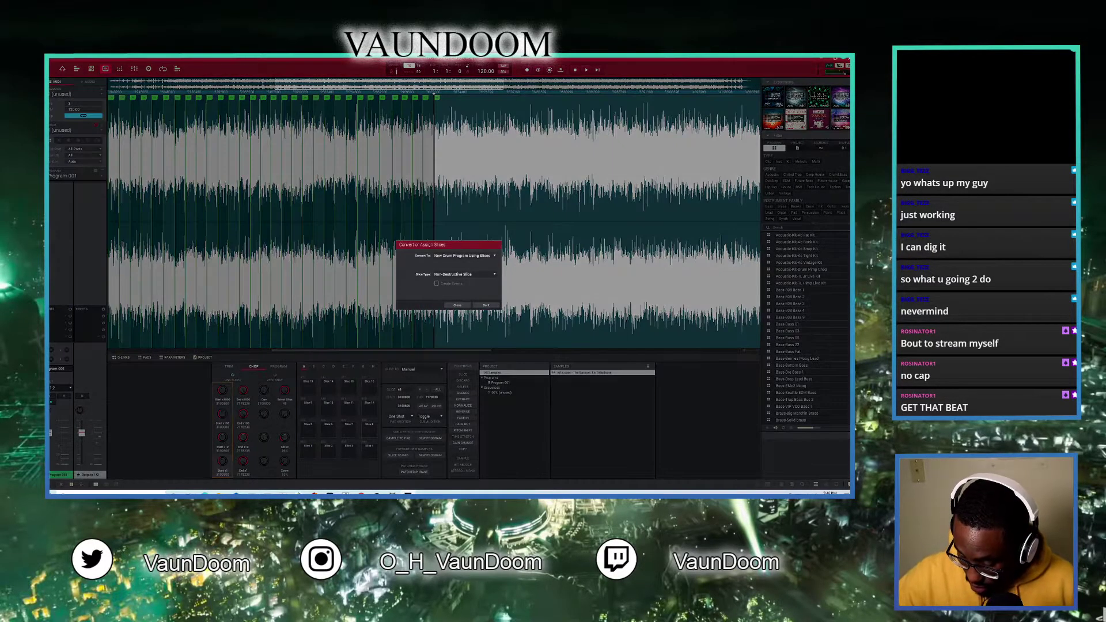
key(Return)
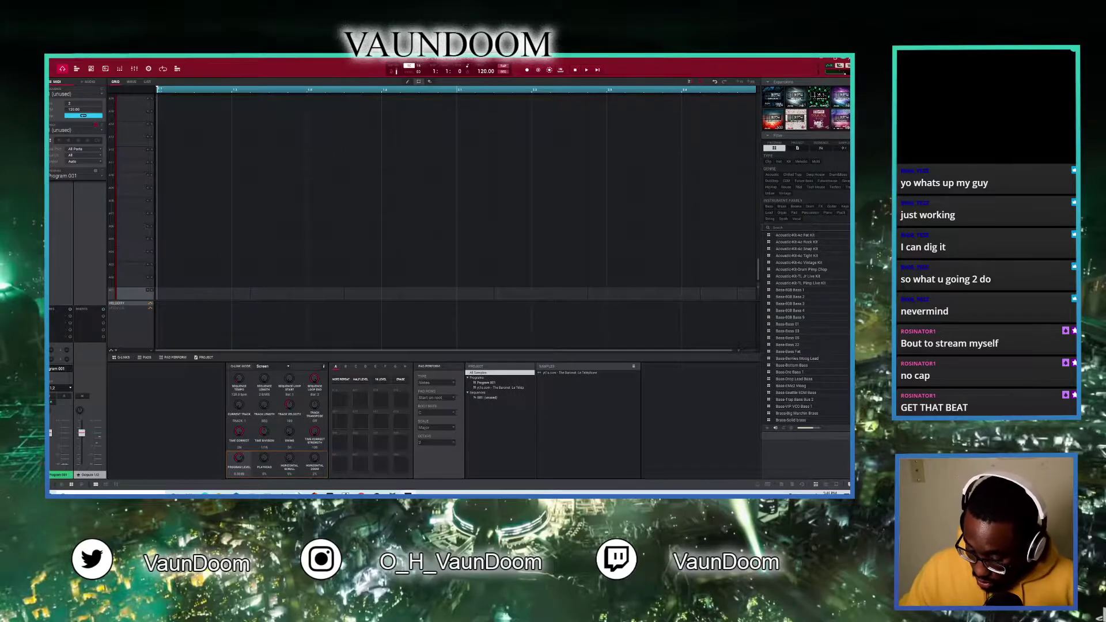
Audition the slices of the new drum program one after another in the main grid view.
key(Up)
key(Up)
key(Up)
key(Up)
key(Up)
key(Up)
key(Up)
key(Up)
key(Up)
key(Up)
key(Up)
key(Up)
key(Up)
key(Up)
key(Up)
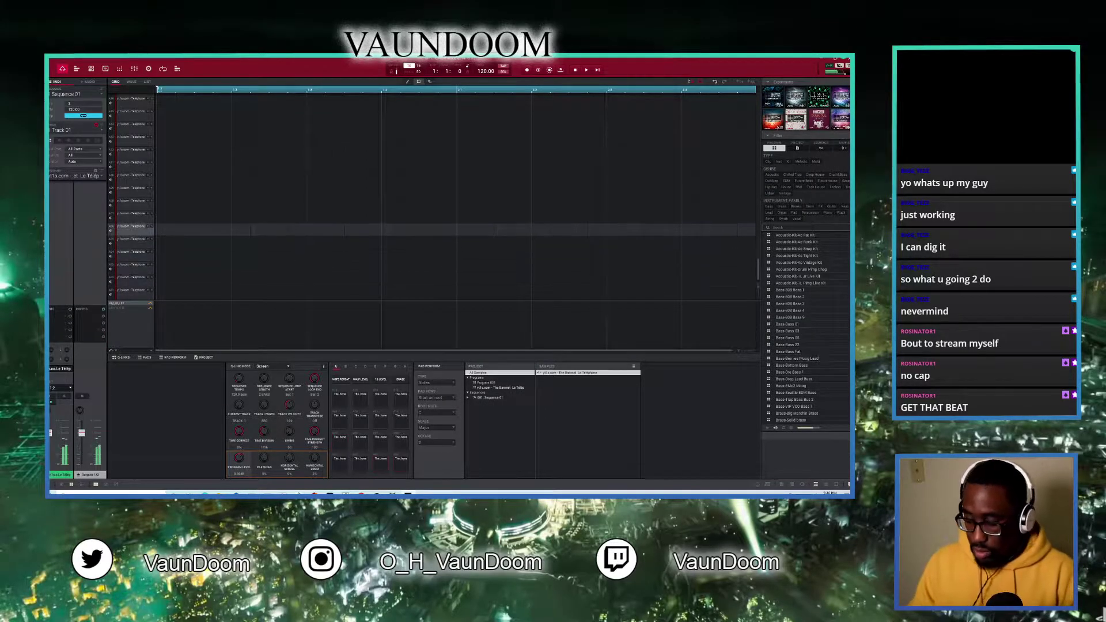
key(Down)
key(Down)
key(Down)
key(Down)
key(Down)
key(Down)
key(Down)
key(Down)
key(Down)
key(Down)
key(Down)
key(Down)
key(Down)
key(Down)
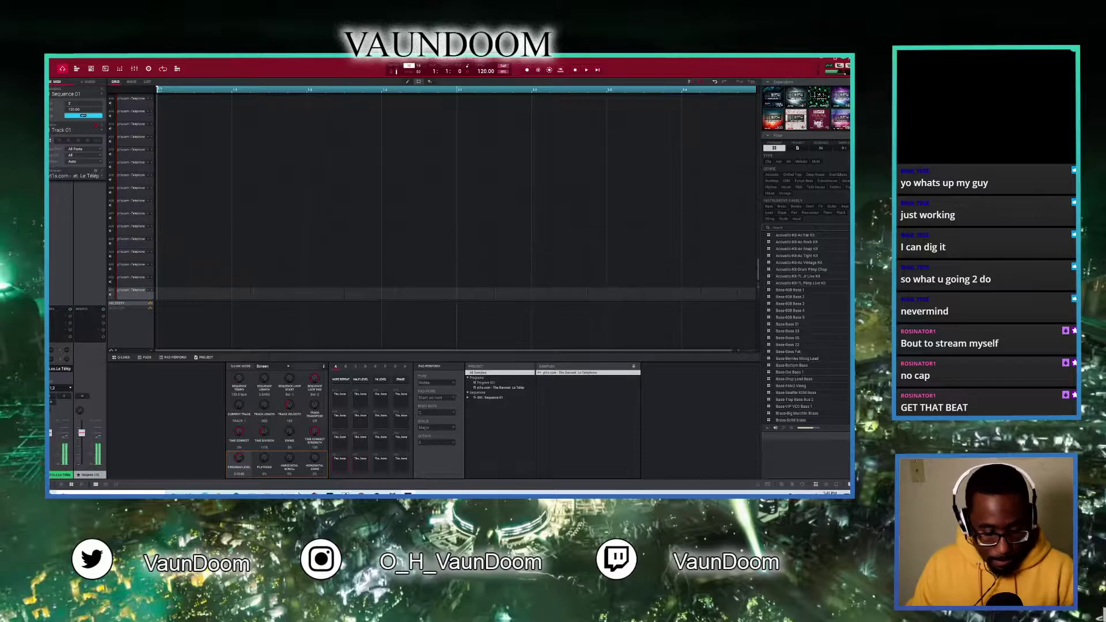
key(Down)
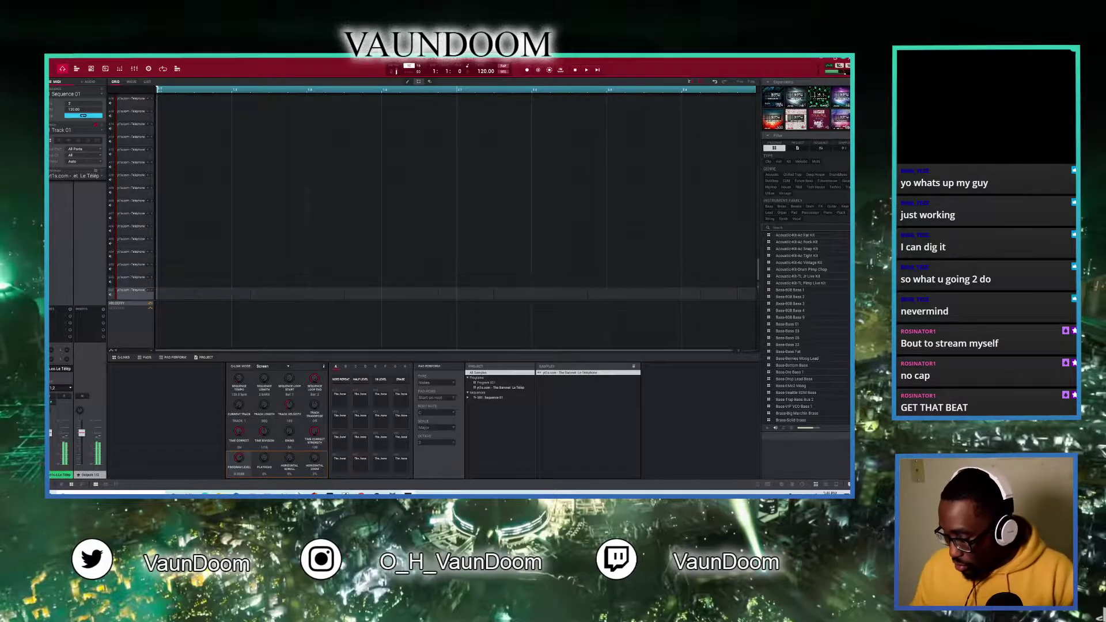
Open the program editor and audition the slices on the first four pads of bank A.
key(ctrl+3)
key(Up)
key(Up)
key(Up)
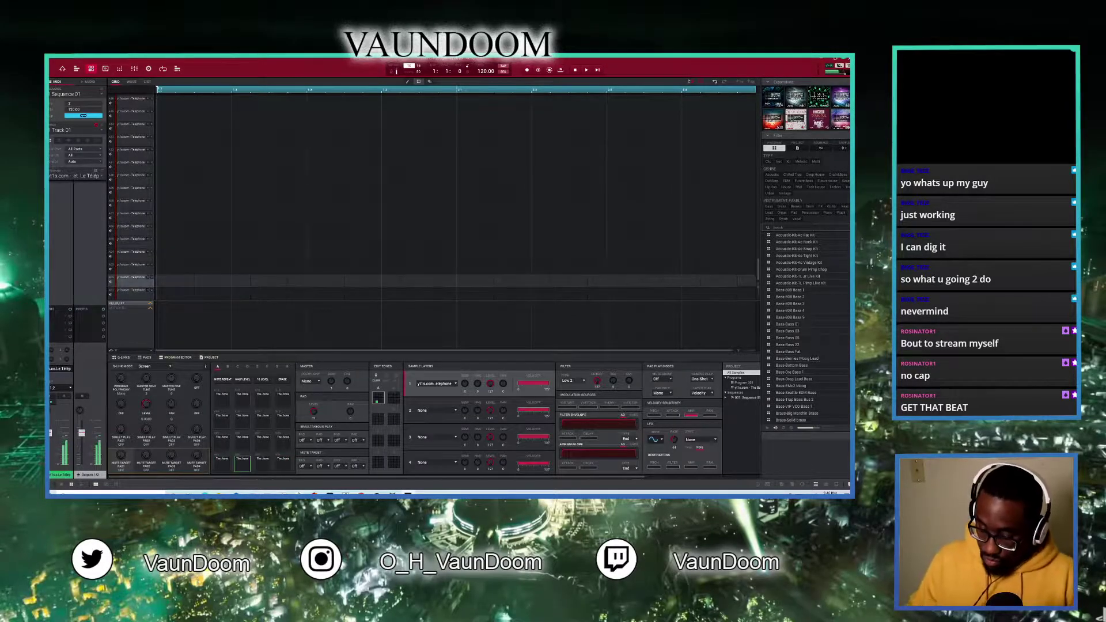
key(Down)
key(Down)
key(Down)
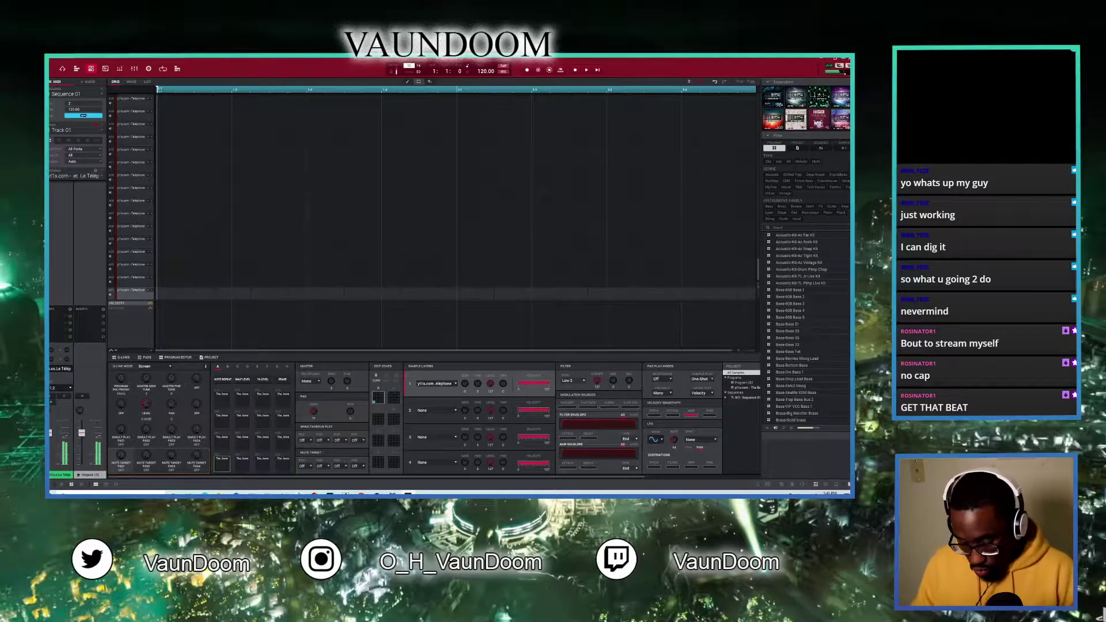
key(Up)
key(Up)
key(Up)
key(Up)
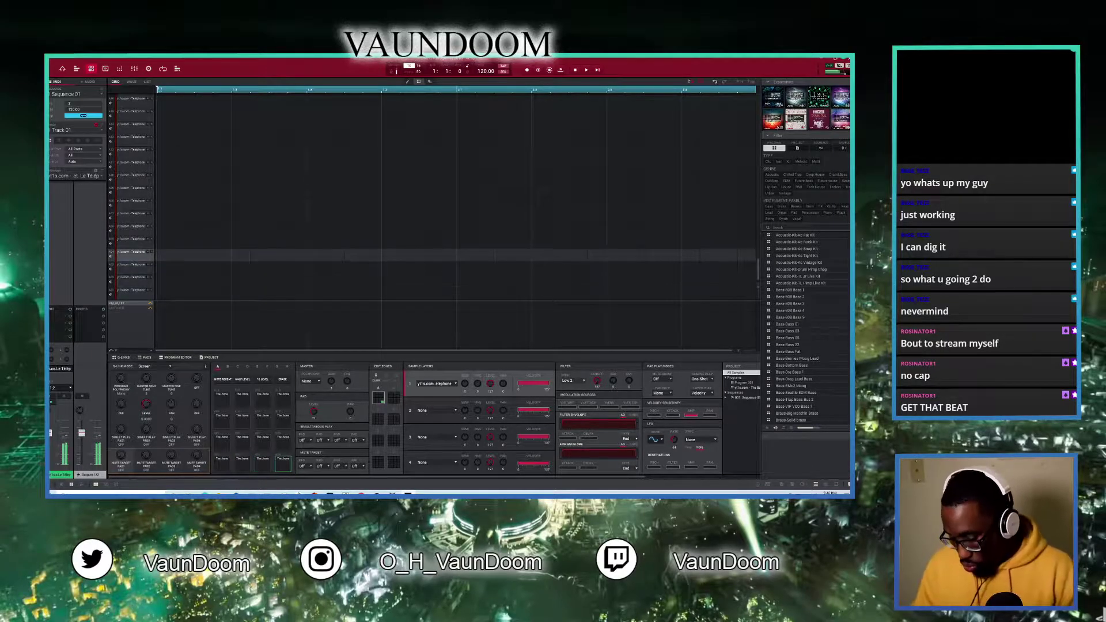
key(Down)
key(Down)
key(Down)
key(Down)
key(Up)
key(Up)
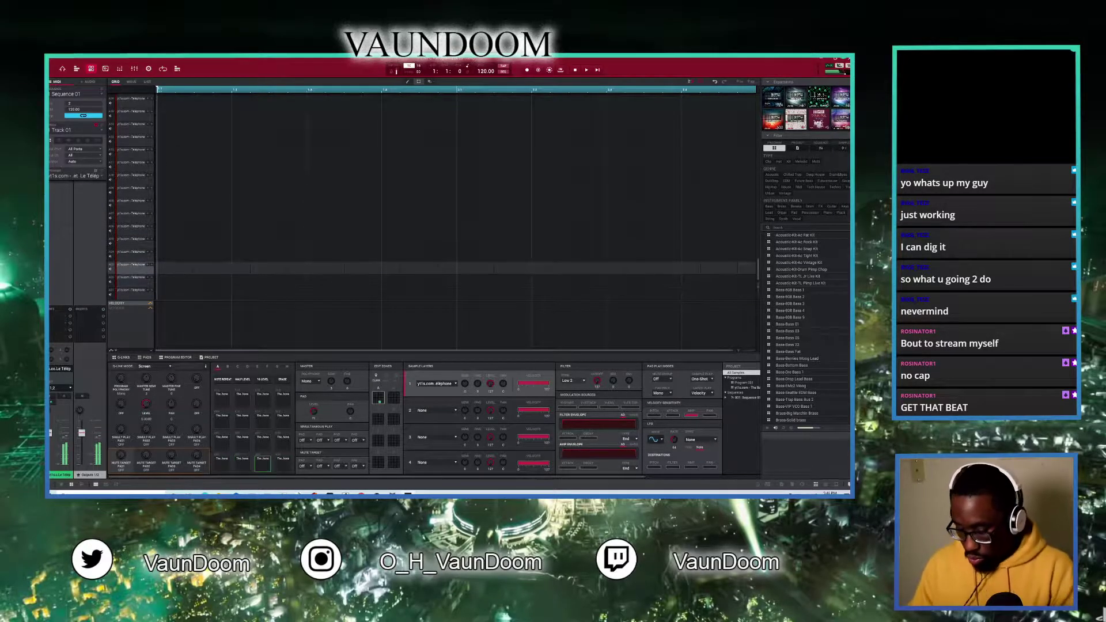
Audition the slices on the remaining pads of bank A up to pad 16.
key(Up)
key(Up)
key(Up)
key(Up)
key(Up)
key(Up)
key(Up)
key(Up)
key(Up)
key(Up)
key(Up)
key(Down)
key(Down)
key(Down)
key(Down)
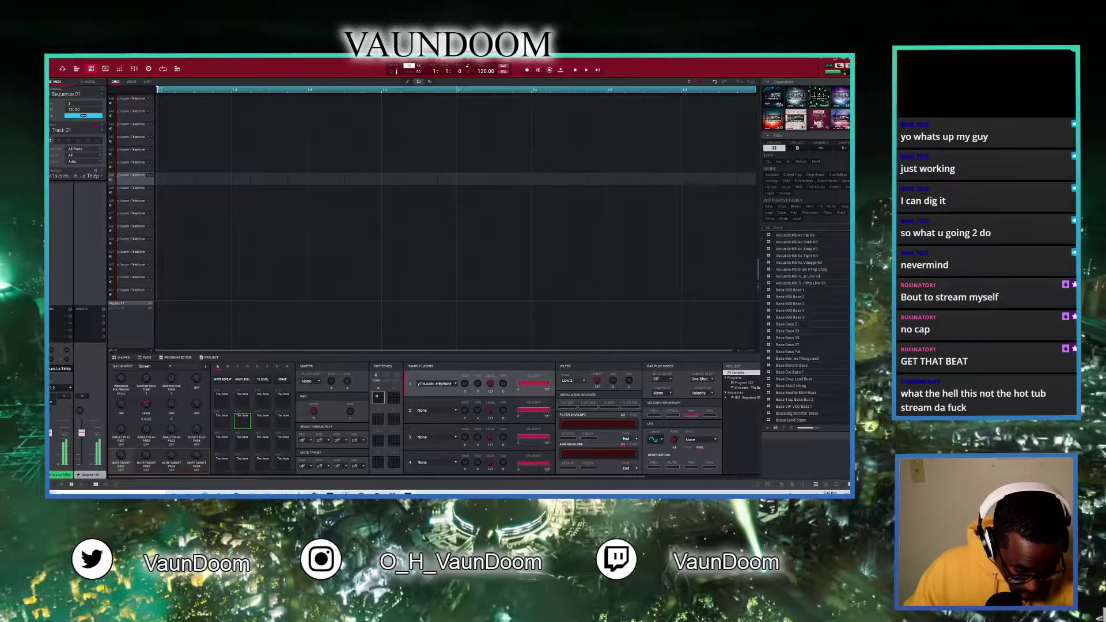
key(Up)
key(Up)
key(Up)
key(Up)
key(Up)
key(Up)
key(Down)
key(Up)
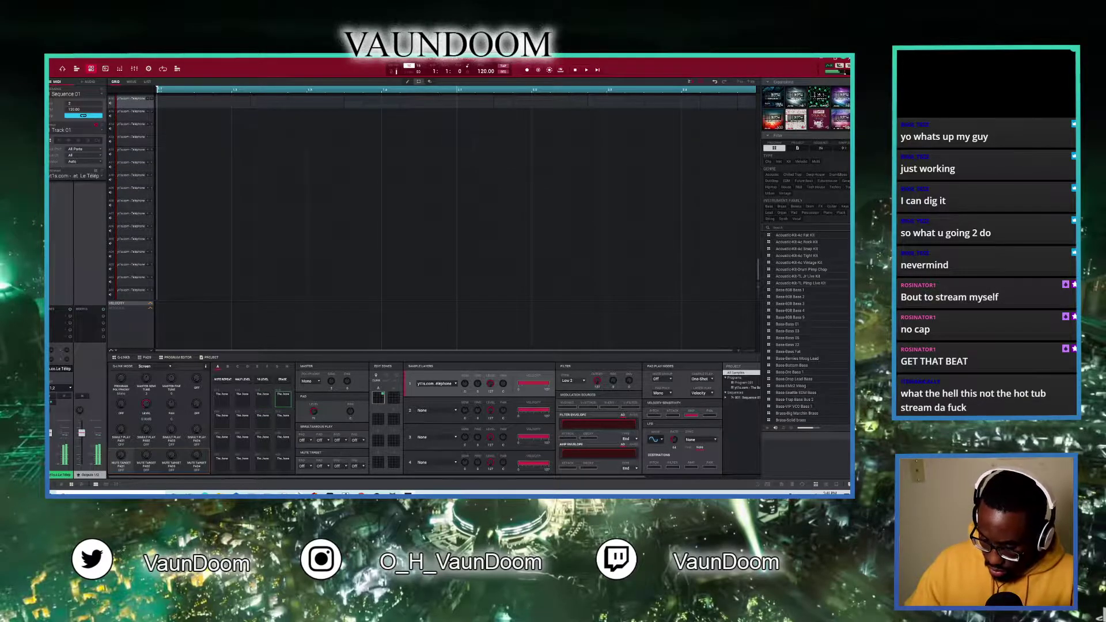
Switch to pad bank B and audition its first slices.
key(Up)
key(Up)
key(Up)
key(Up)
key(Down)
key(Down)
key(Down)
key(Up)
key(Up)
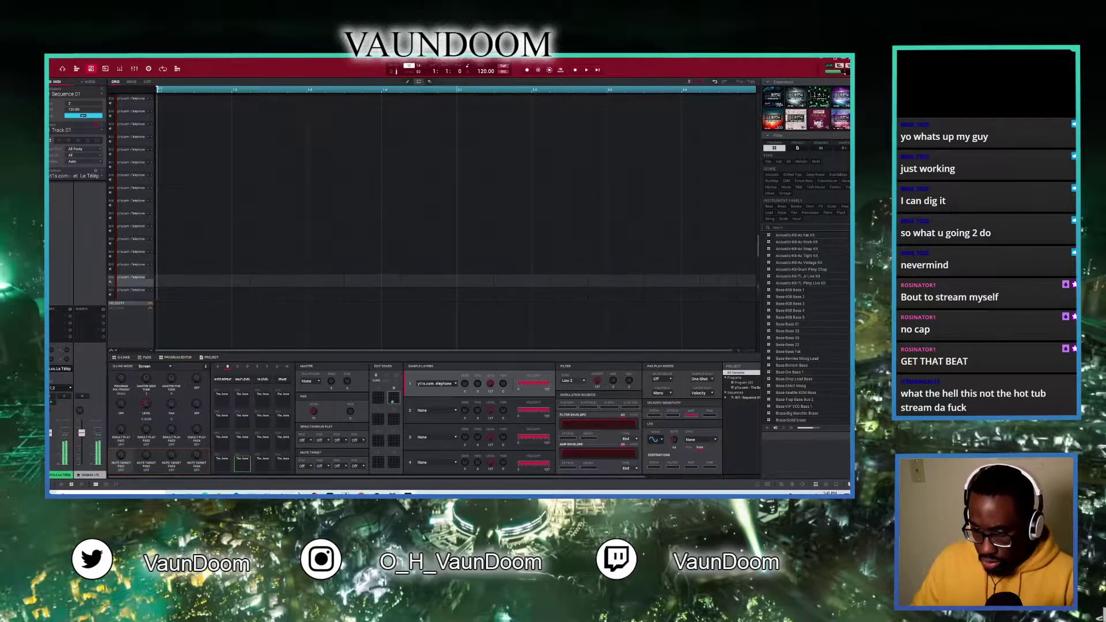
key(Up)
key(Down)
key(Down)
key(Down)
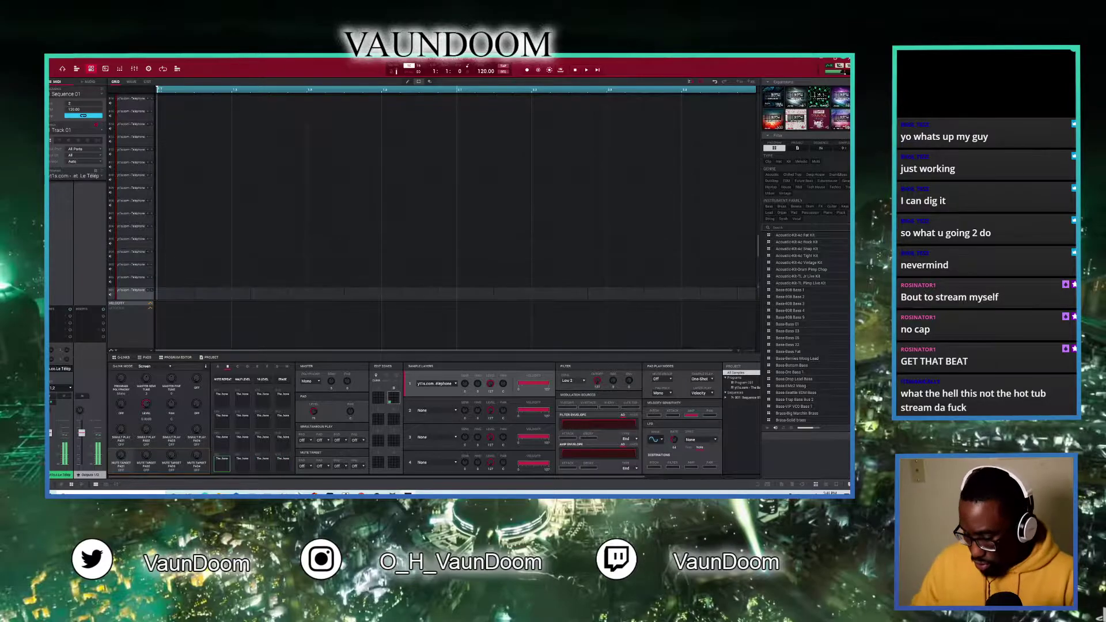
key(Escape)
key(F3)
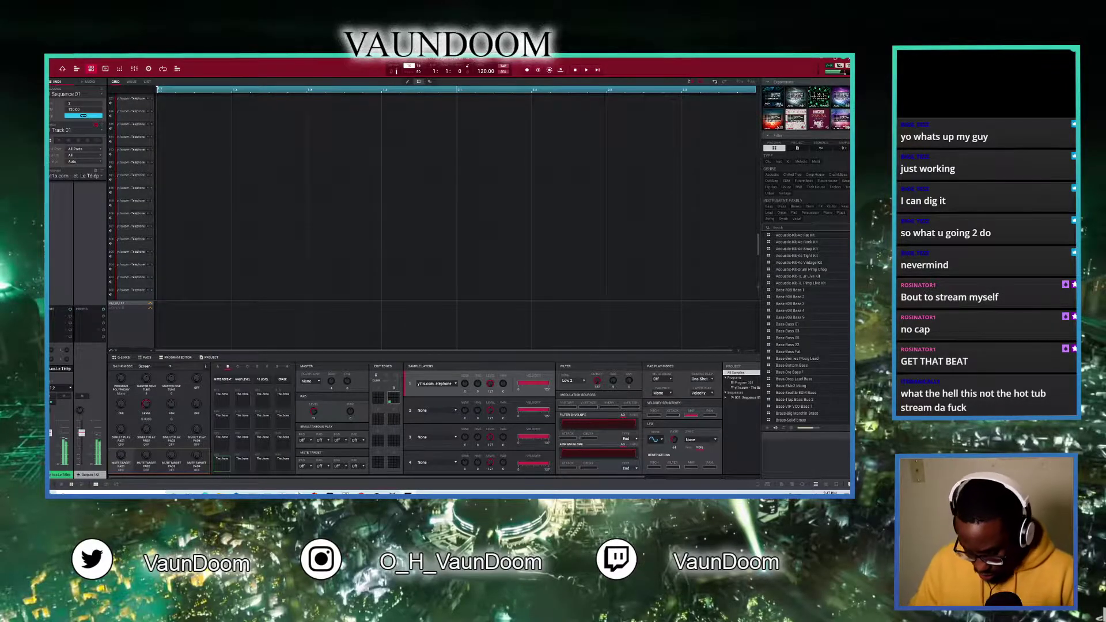
key(Down)
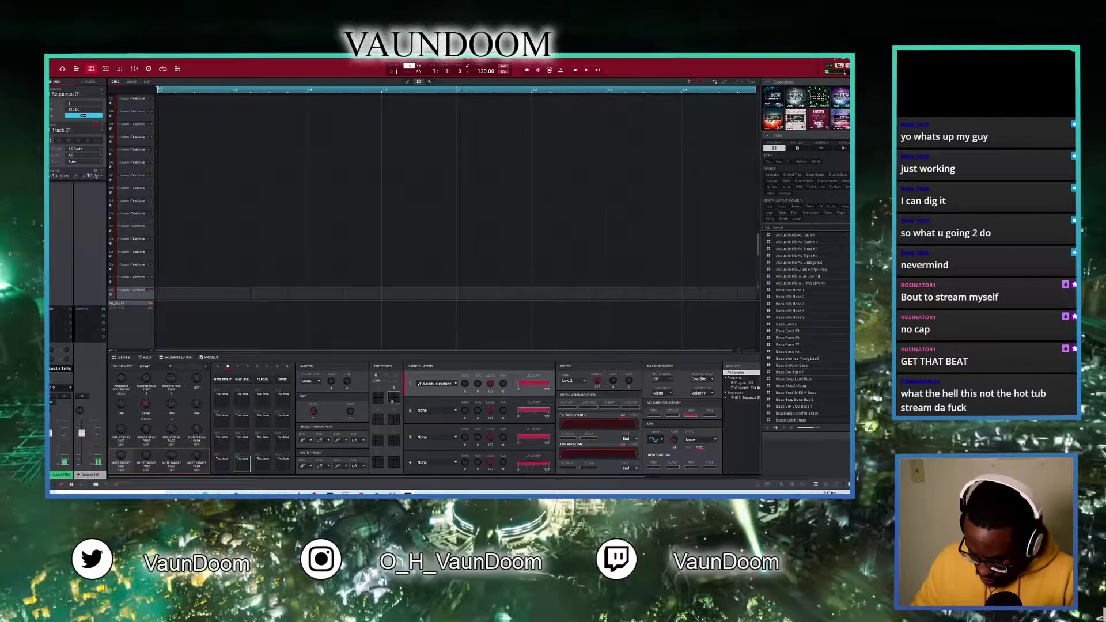
Play through the slices of pad bank B in different orders to try out a phrase for the beat.
key(Up)
key(Up)
key(Up)
key(Up)
key(Up)
key(Down)
key(Down)
key(Down)
key(Up)
key(Up)
key(Up)
key(Down)
key(Down)
key(Down)
key(Up)
key(Up)
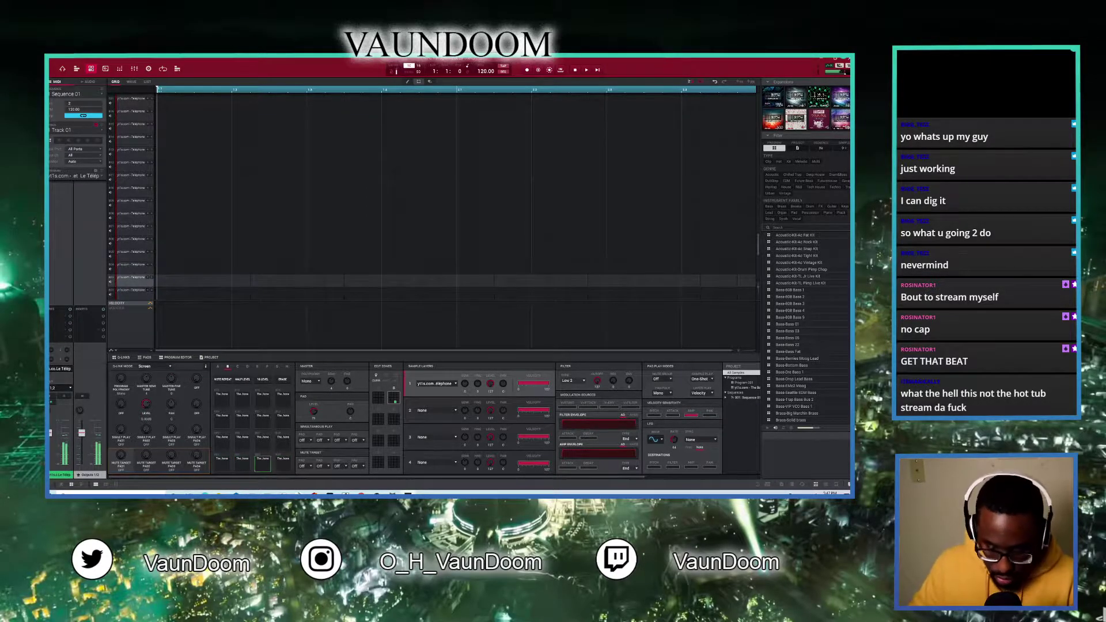
key(Up)
key(Up)
key(Up)
key(Up)
key(Up)
key(Up)
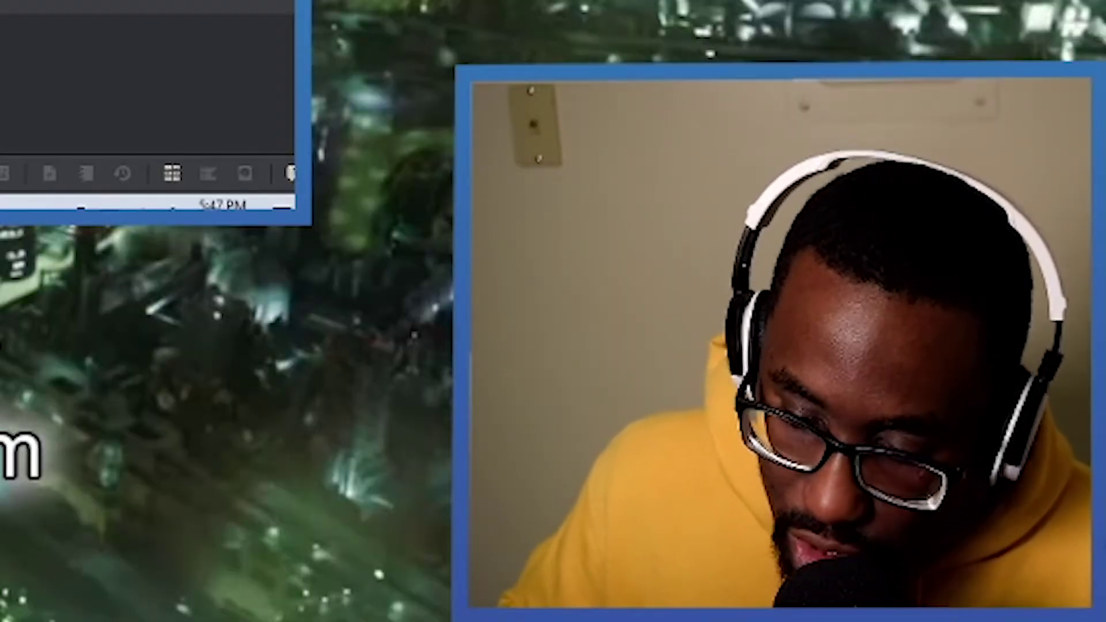
key(Up)
key(Up)
key(Up)
key(Up)
key(Up)
key(Up)
key(Up)
key(Up)
key(Up)
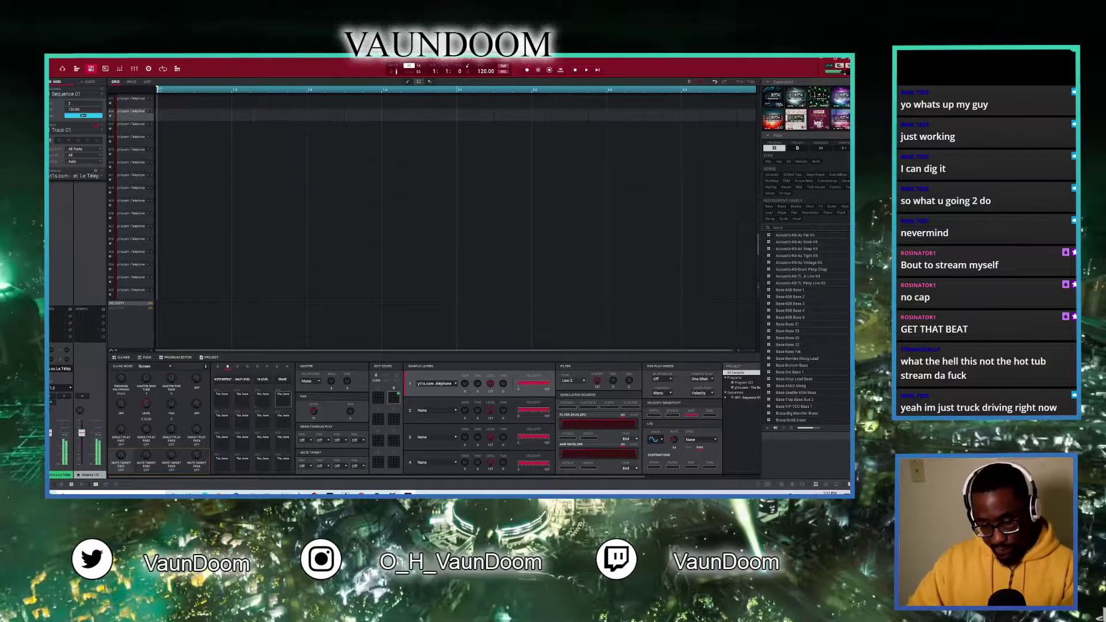
key(Up)
key(Up)
key(Up)
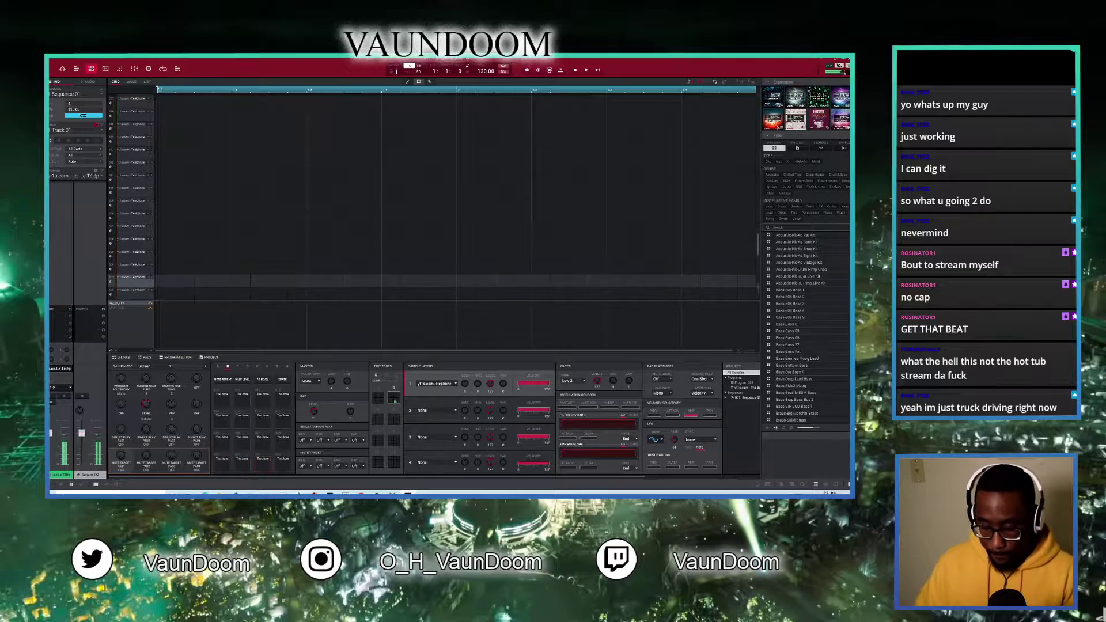
key(Up)
key(Up)
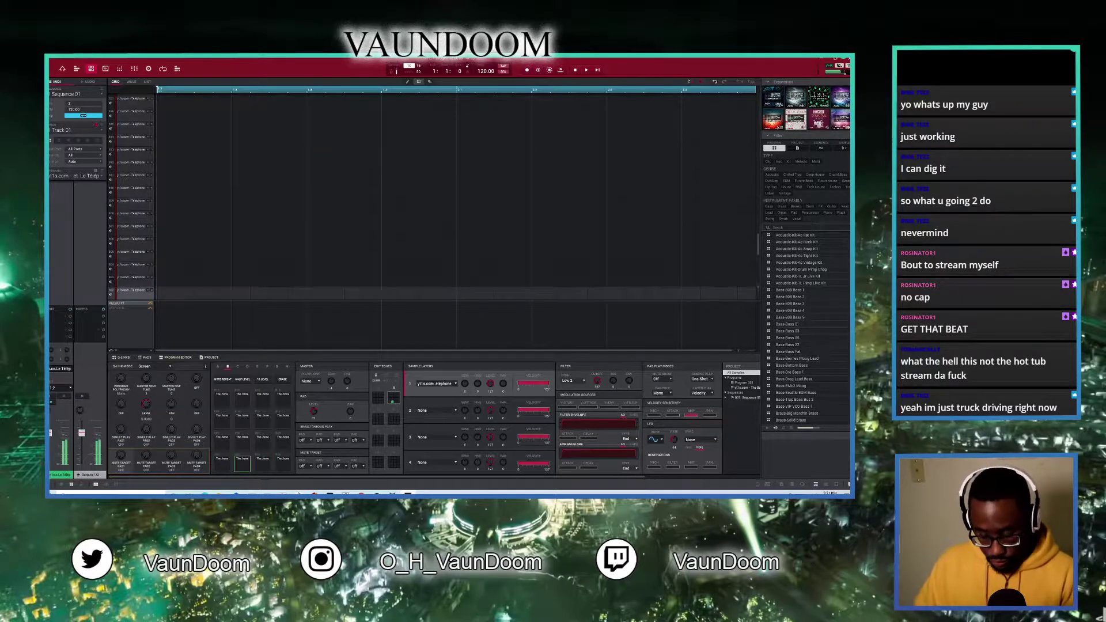
key(Up)
key(Up)
key(Up)
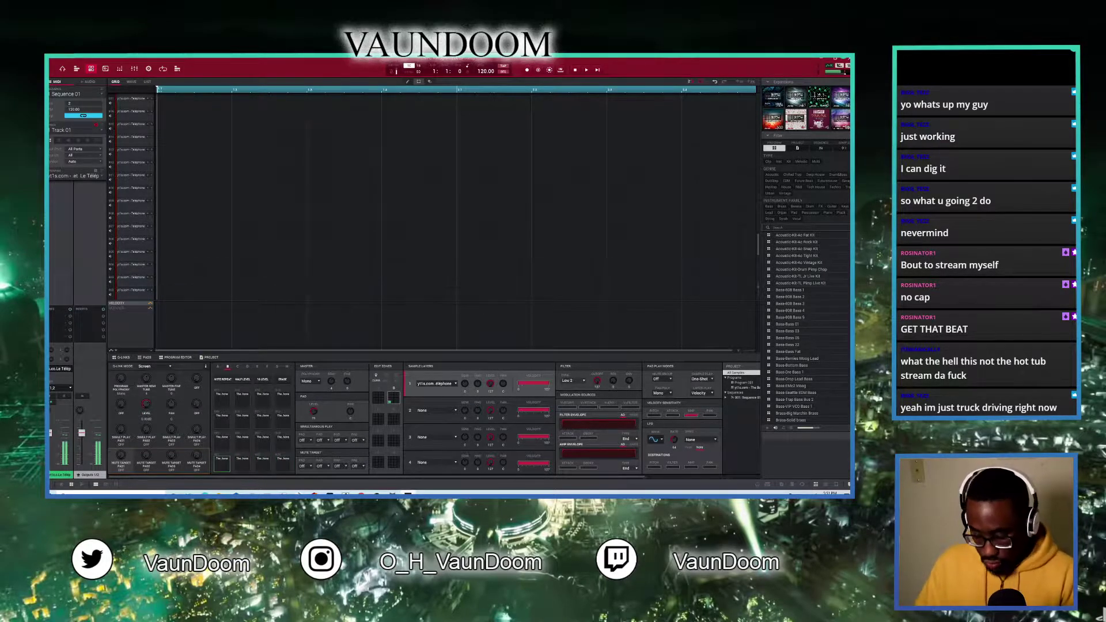
key(Up)
key(Up)
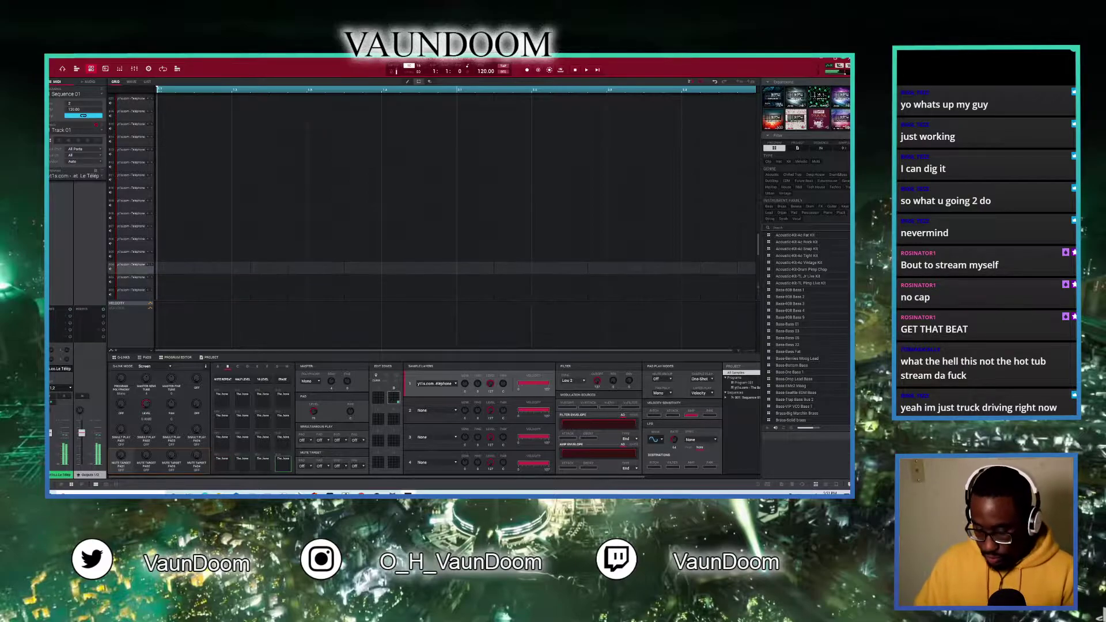
key(Down)
key(Down)
key(Up)
key(Up)
key(Up)
key(Up)
key(Up)
key(Up)
key(Up)
key(Up)
key(Up)
key(Up)
key(Up)
key(Up)
key(Up)
key(Up)
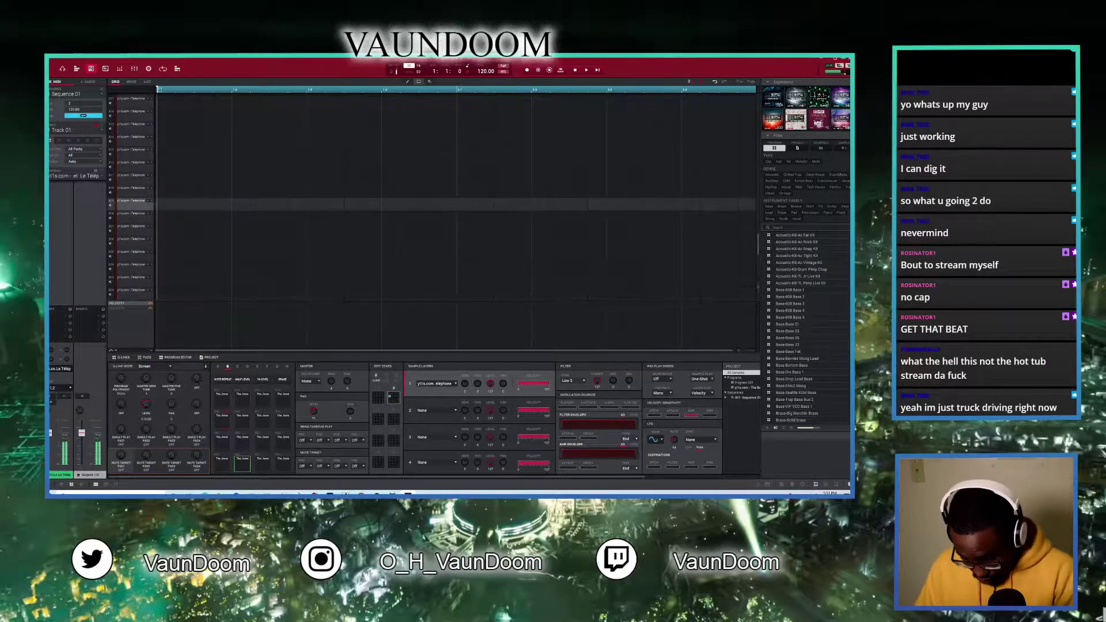
key(Up)
key(Up)
key(Up)
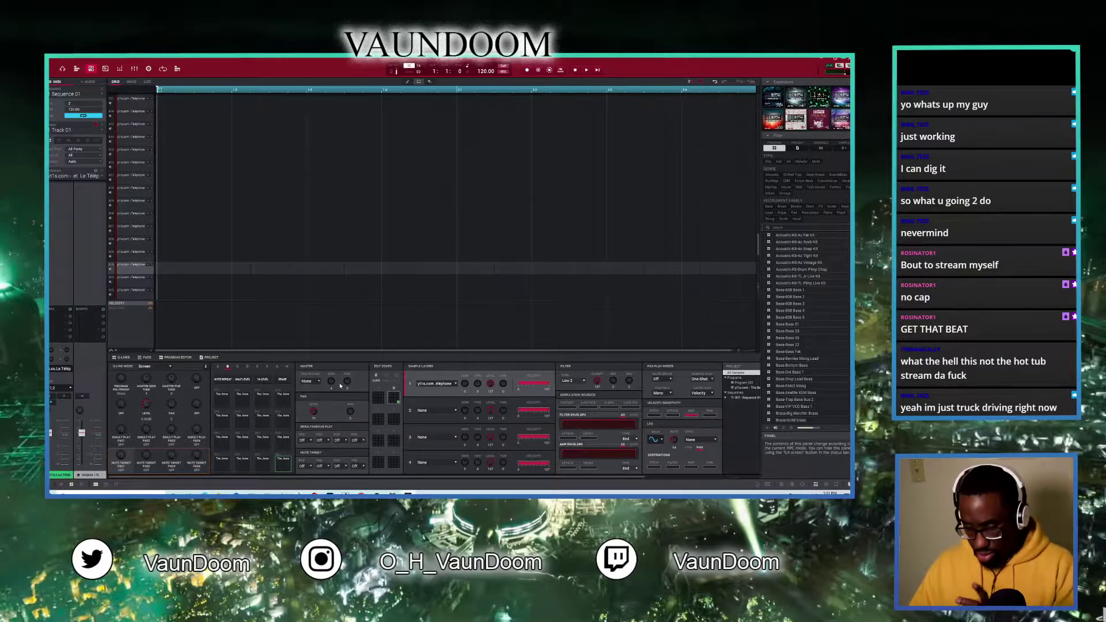
Record a phrase of pad bank B slices into Track 01 of Sequence 01 from the main mode.
key(F1)
key(space)
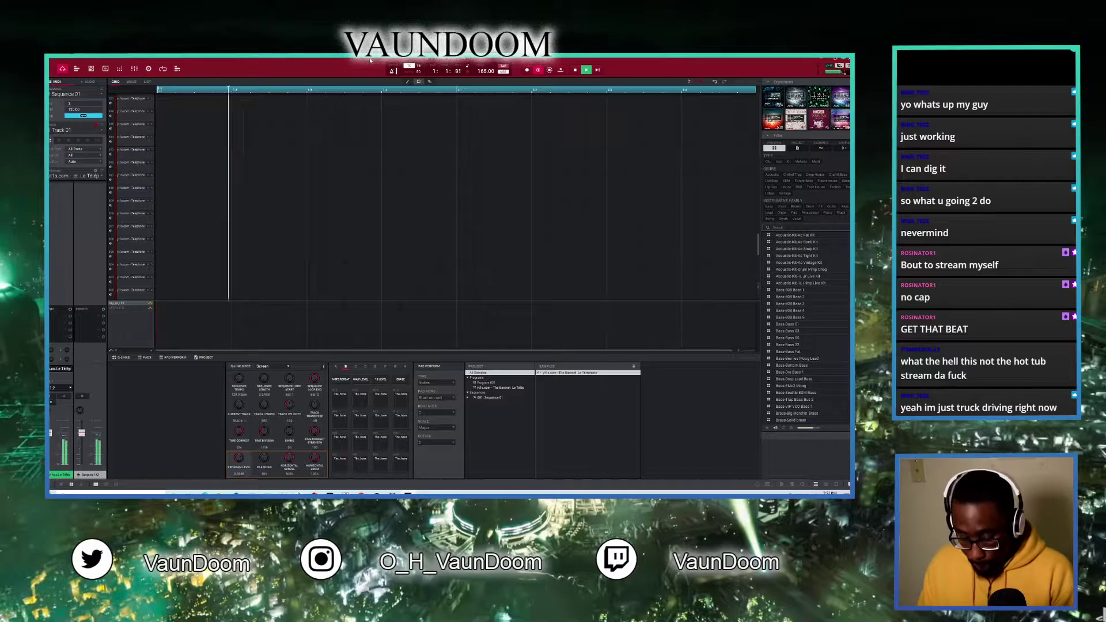
key(4)
key(x)
key(ctrl+z)
key(z)
key(z)
key(x)
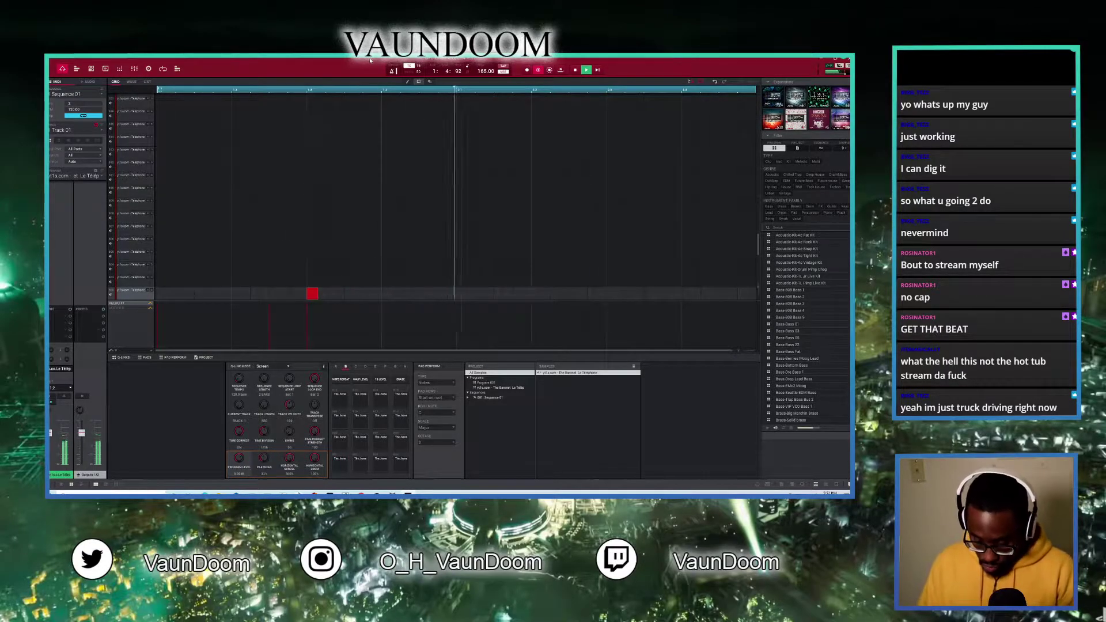
key(c)
key(c)
key(v)
key(2)
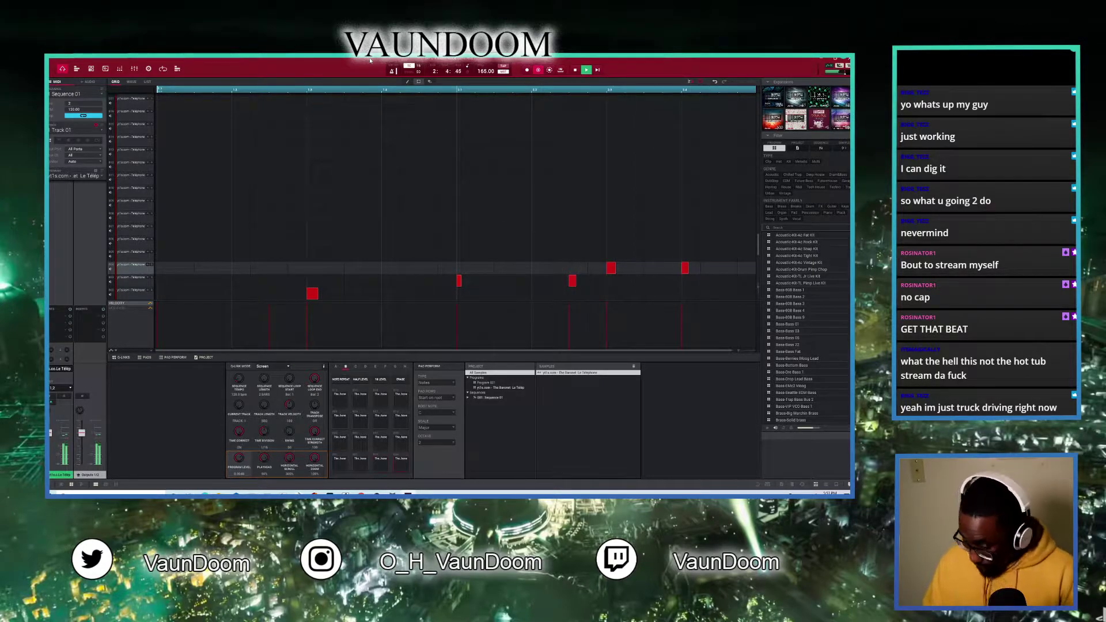
key(space)
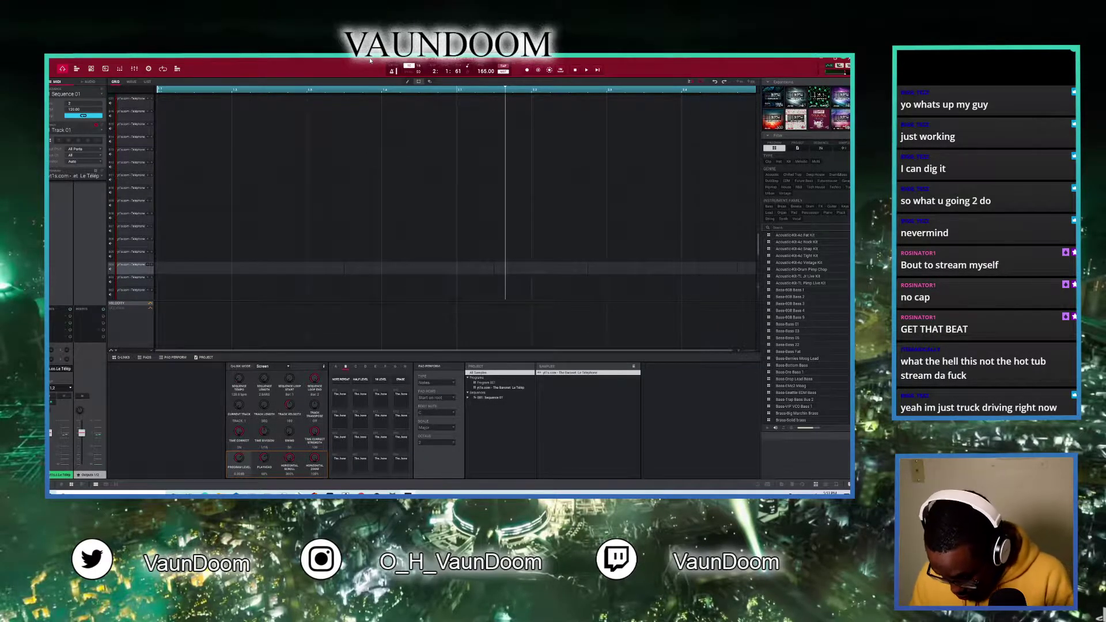
Play back Sequence 01 and undo the last changes in Sequence 01 and Sequence 02.
key(ctrl+z)
key(F3)
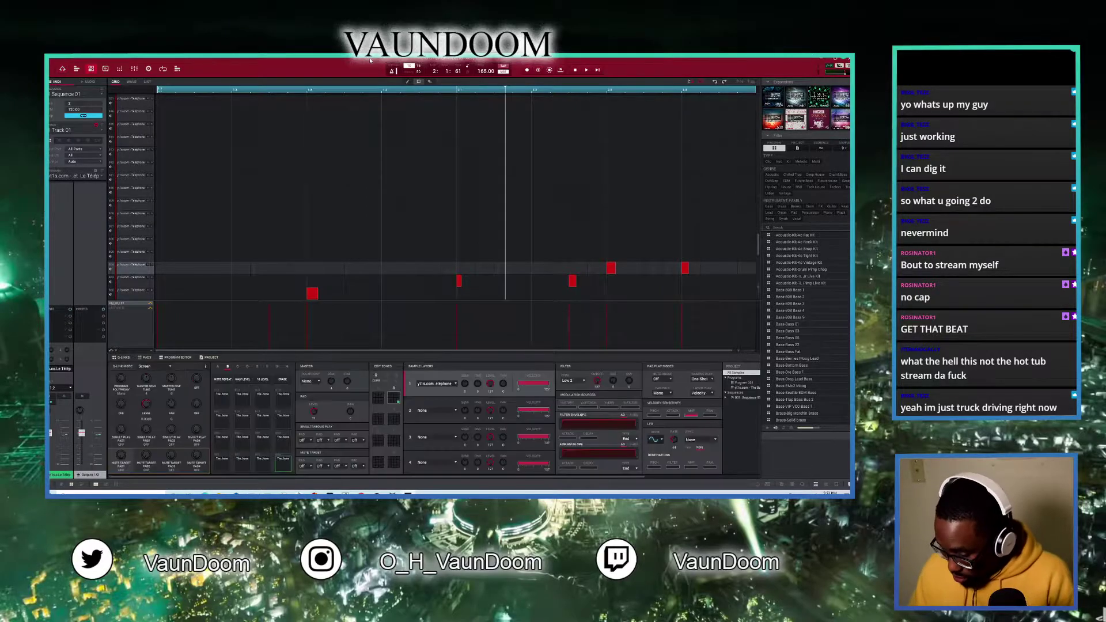
key(space)
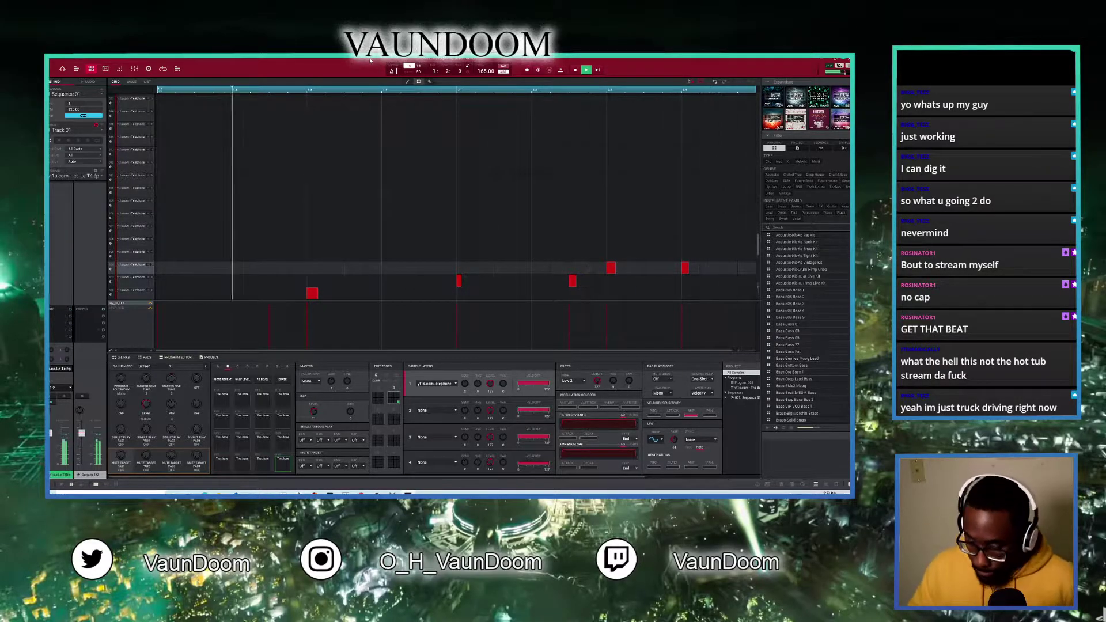
key(Escape)
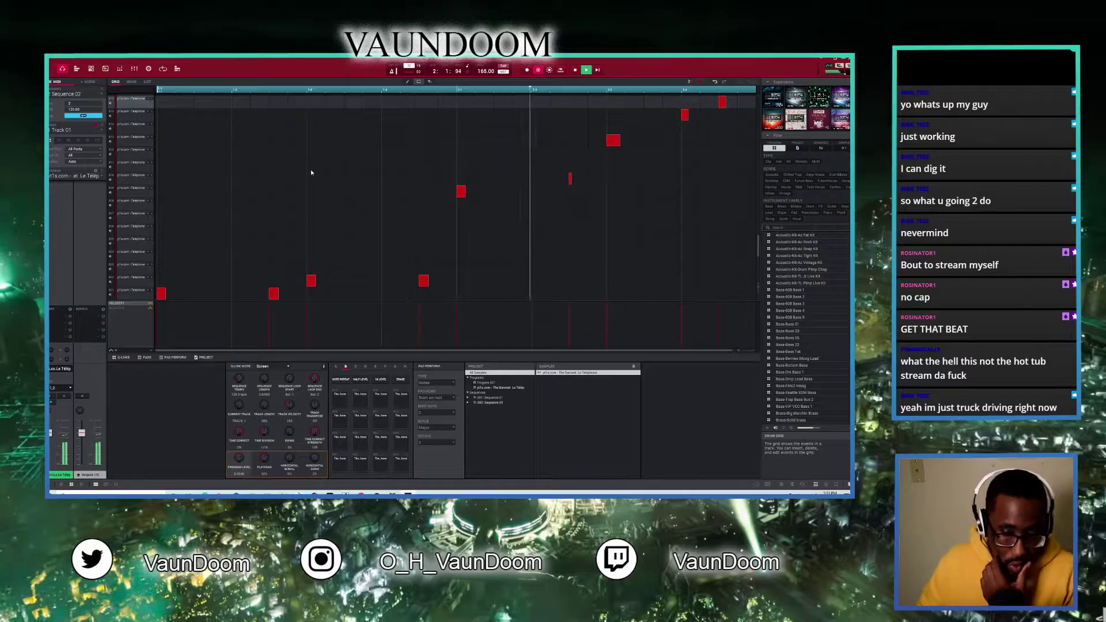
key(ctrl+z)
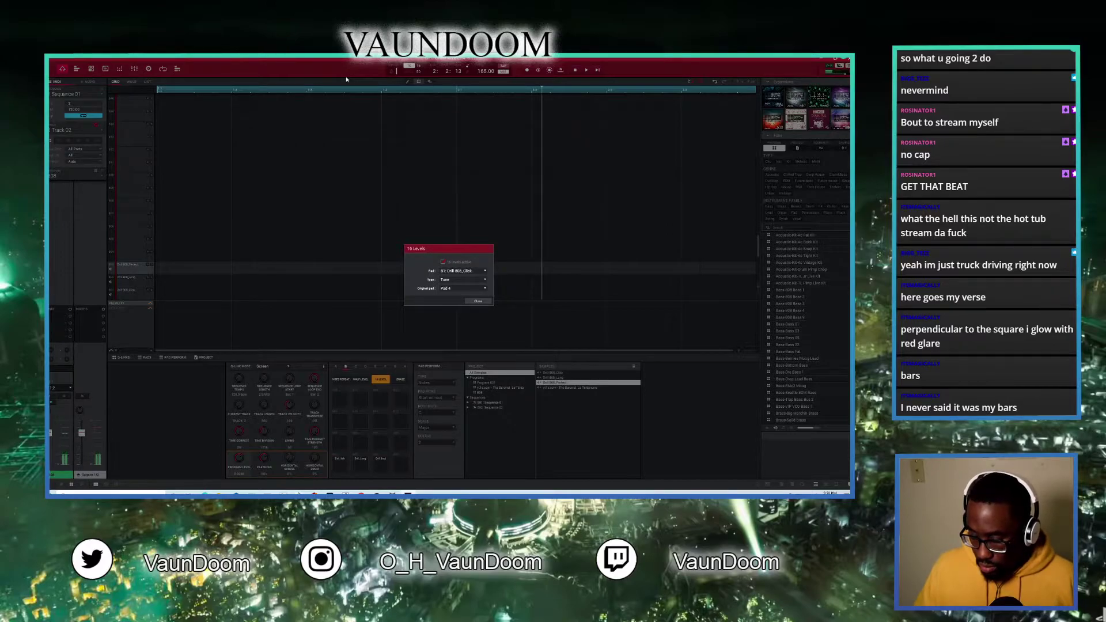
Close the 16 Levels settings and play 808 notes into Track 02 of Sequence 01.
key(Escape)
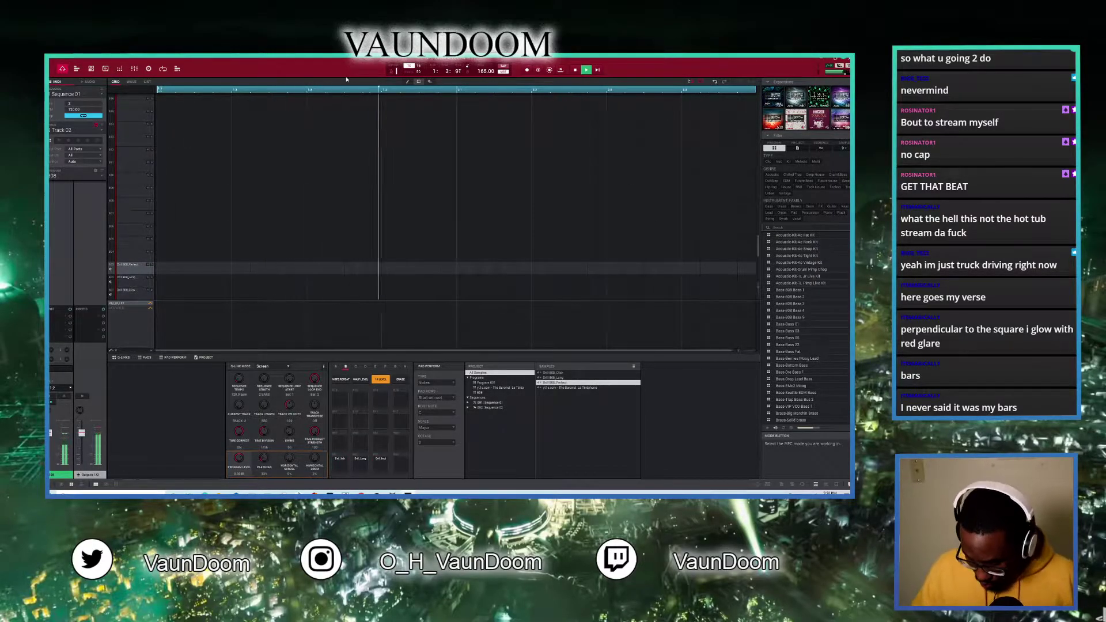
key(z)
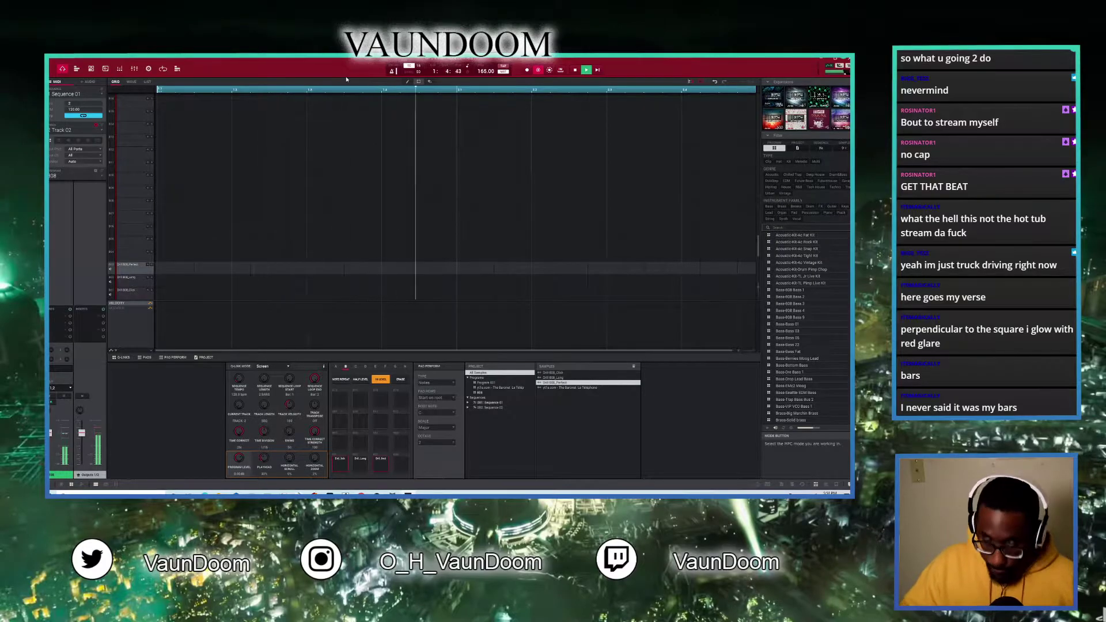
key(z)
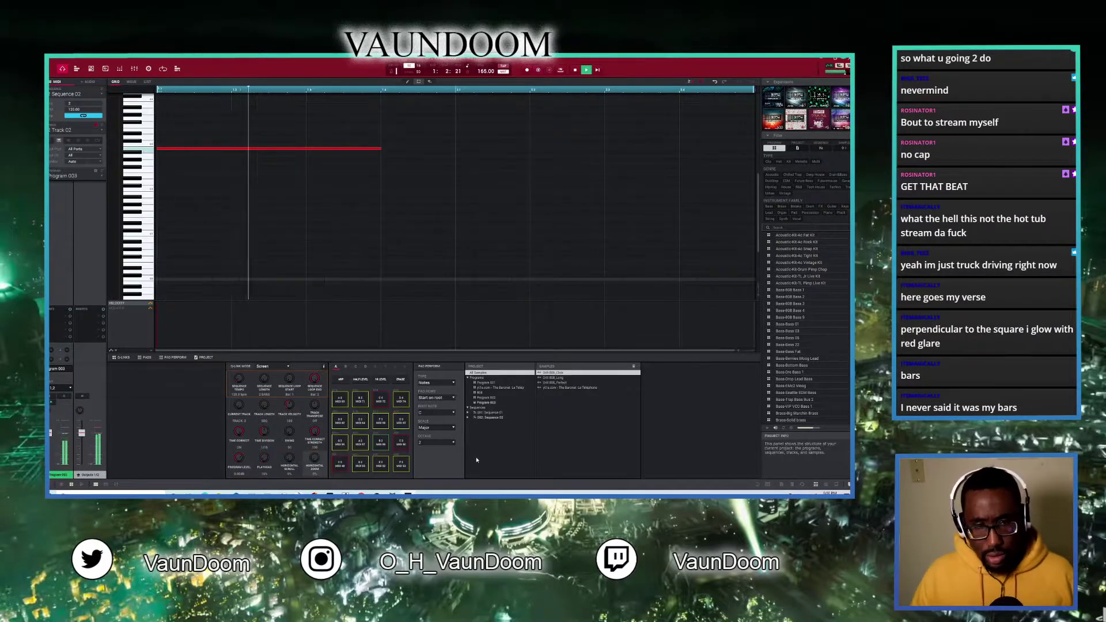
In Sequence 02's bass track, raise and lengthen the second note and add two descending notes on beats 3 and 4 of bar 2.
key(space)
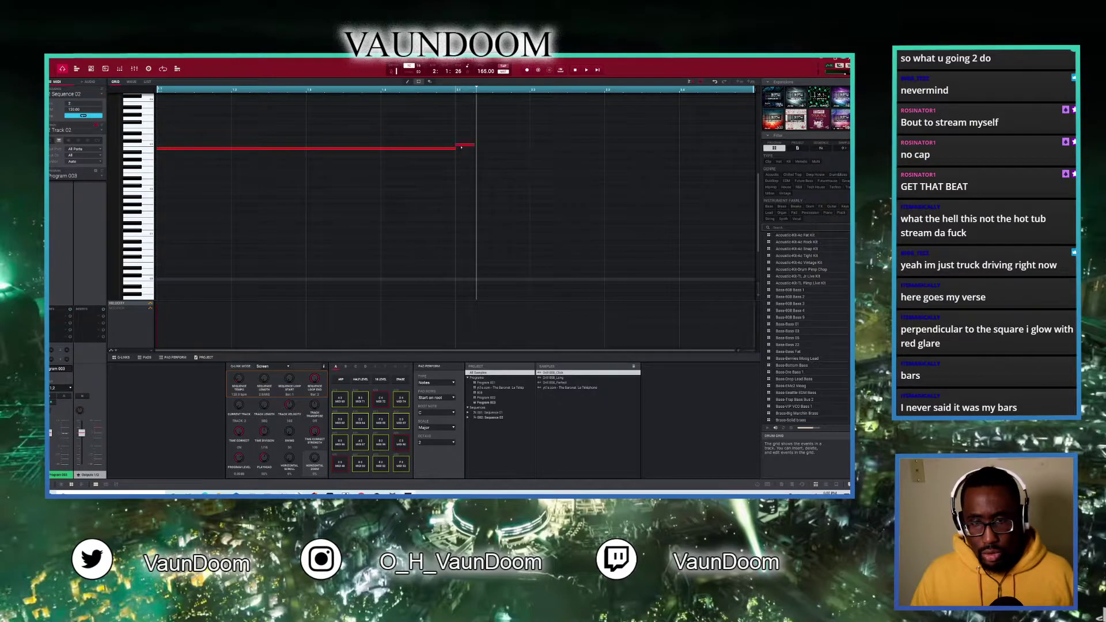
drag(461, 148, 461, 135)
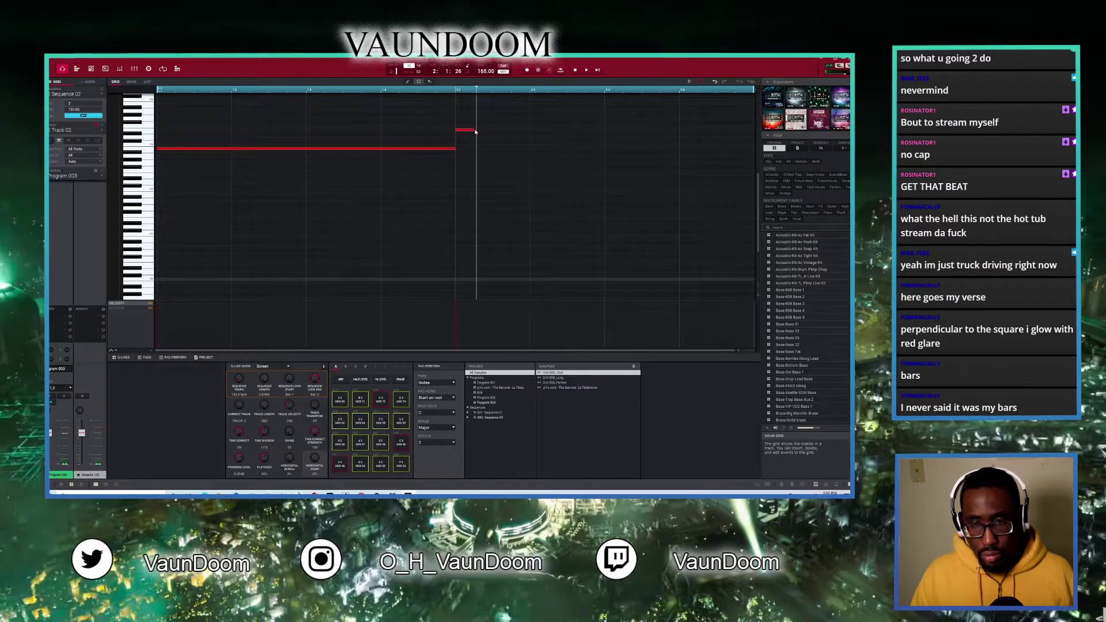
key(space)
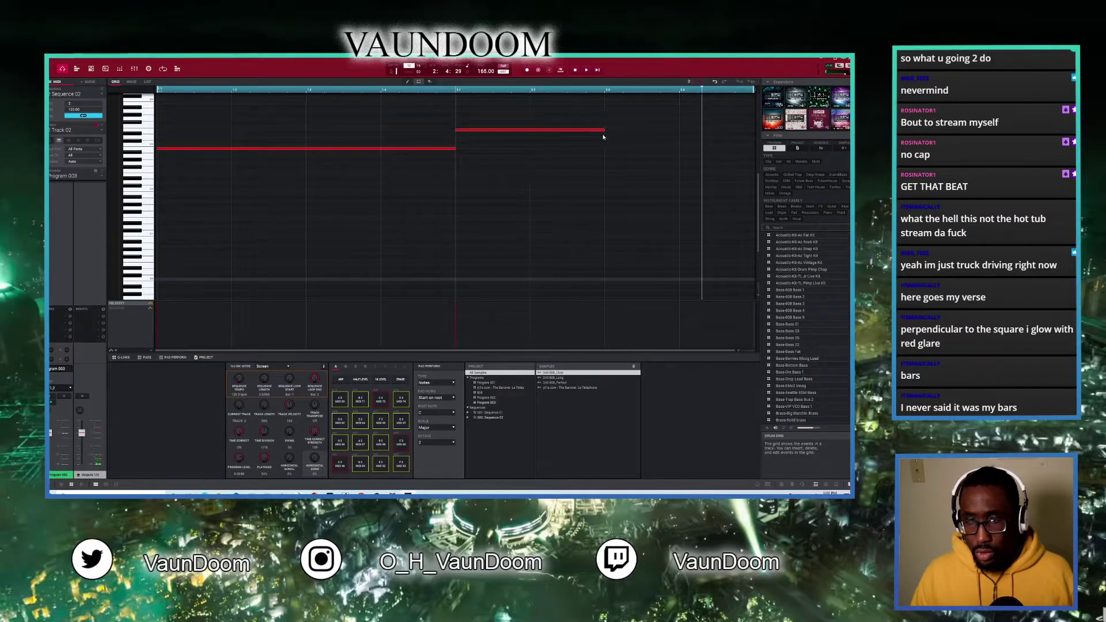
click(620, 139)
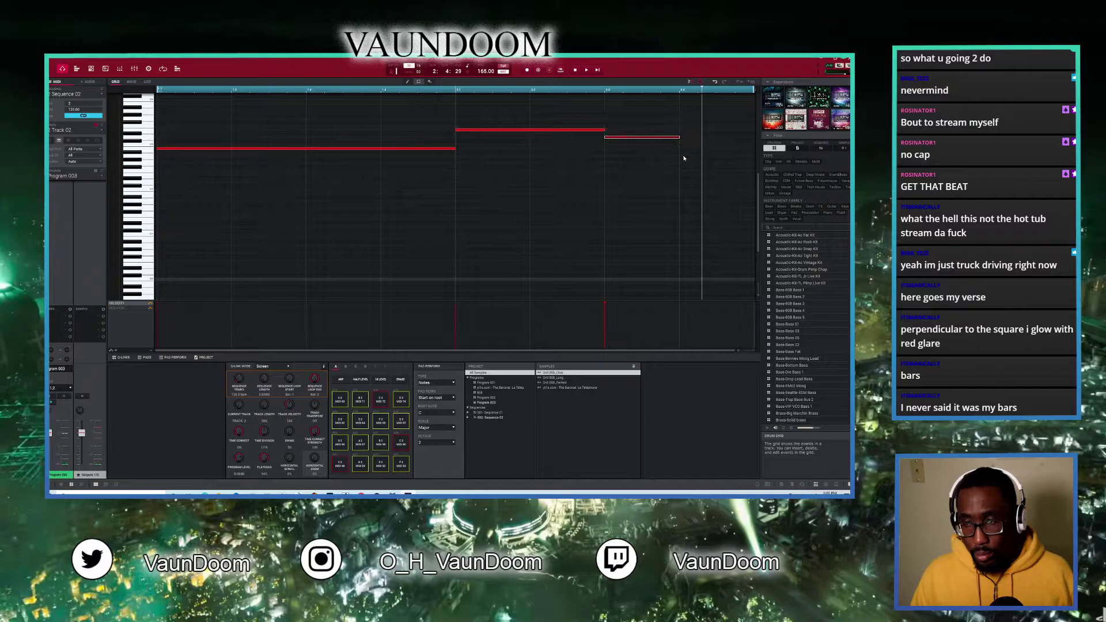
drag(683, 153, 693, 142)
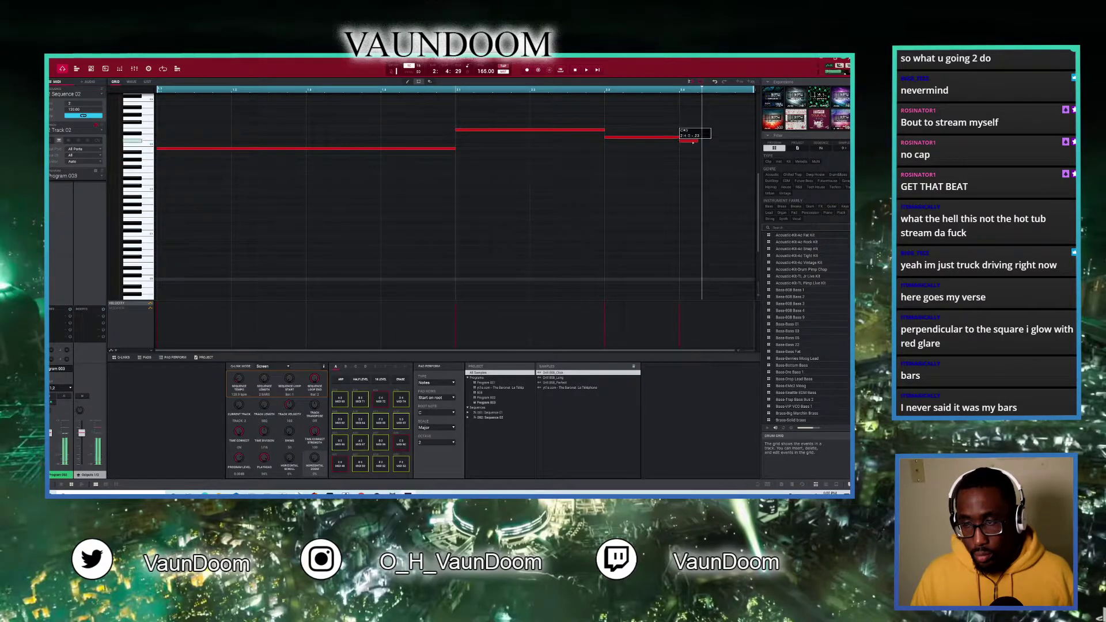
key(space)
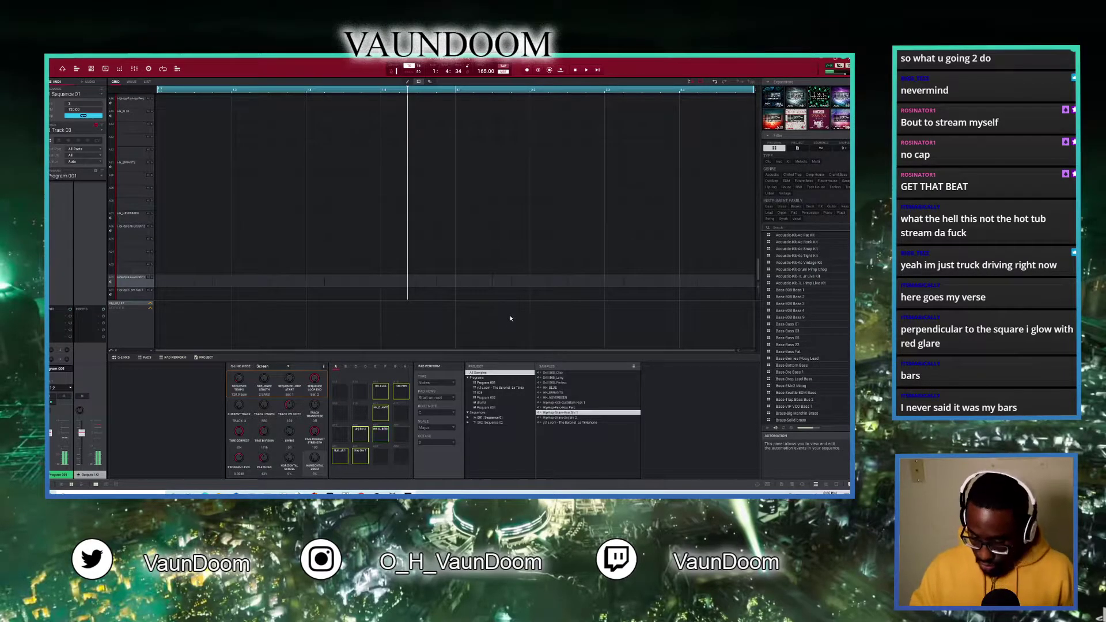
Record a drum pattern into Track 03 of Sequence 01, with hi-hats on beats 1 and 3, snares on beat 3 and syncopated kicks.
key(space)
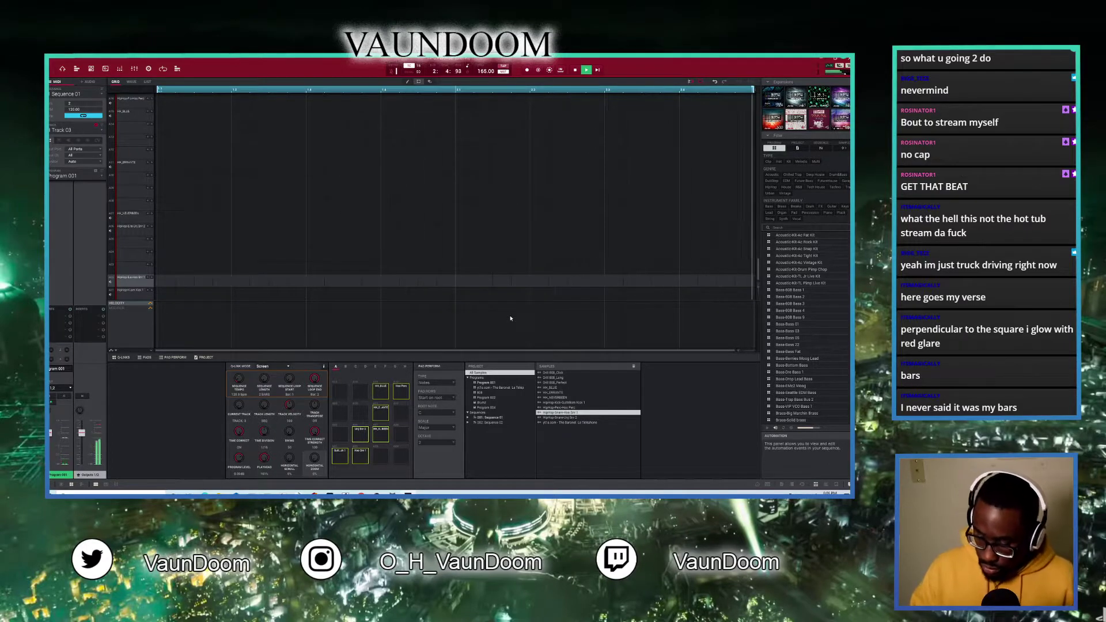
key(space)
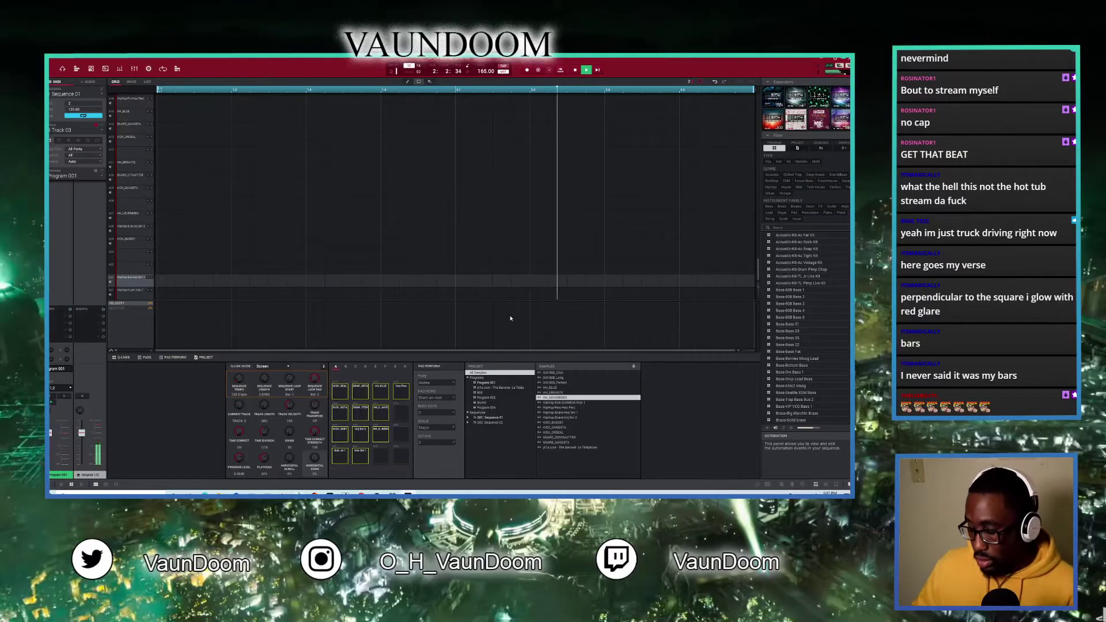
key(shift)
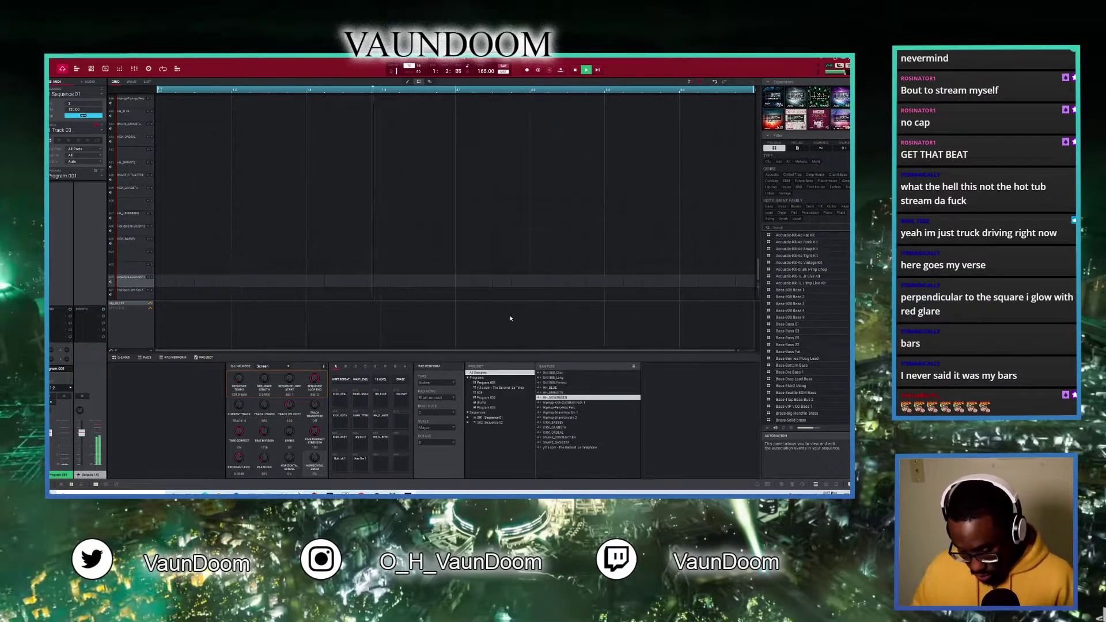
key(o)
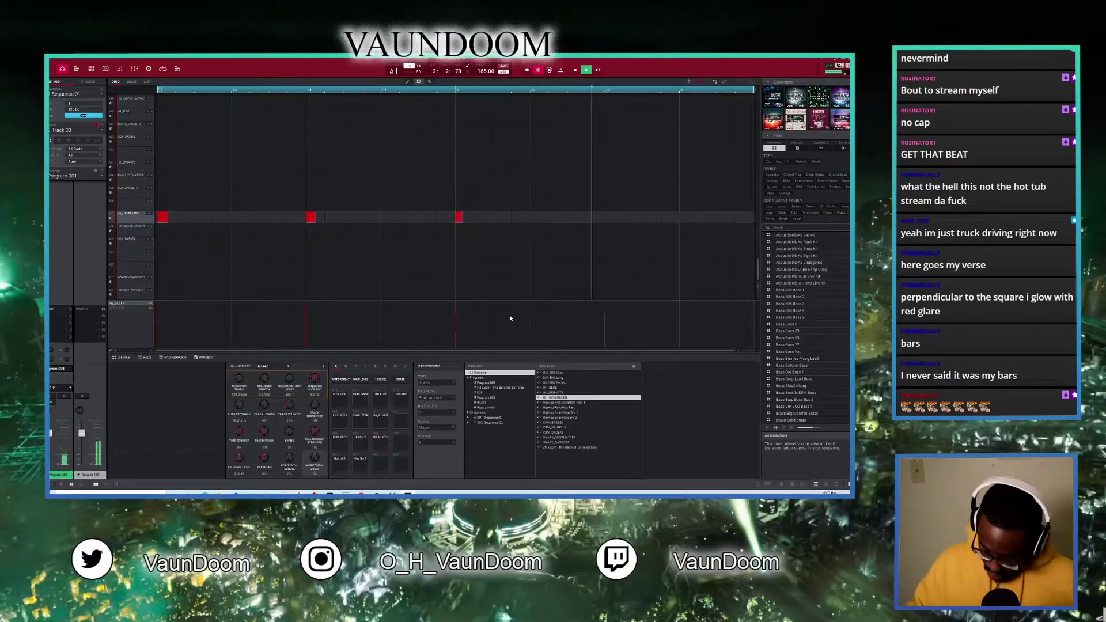
key(o)
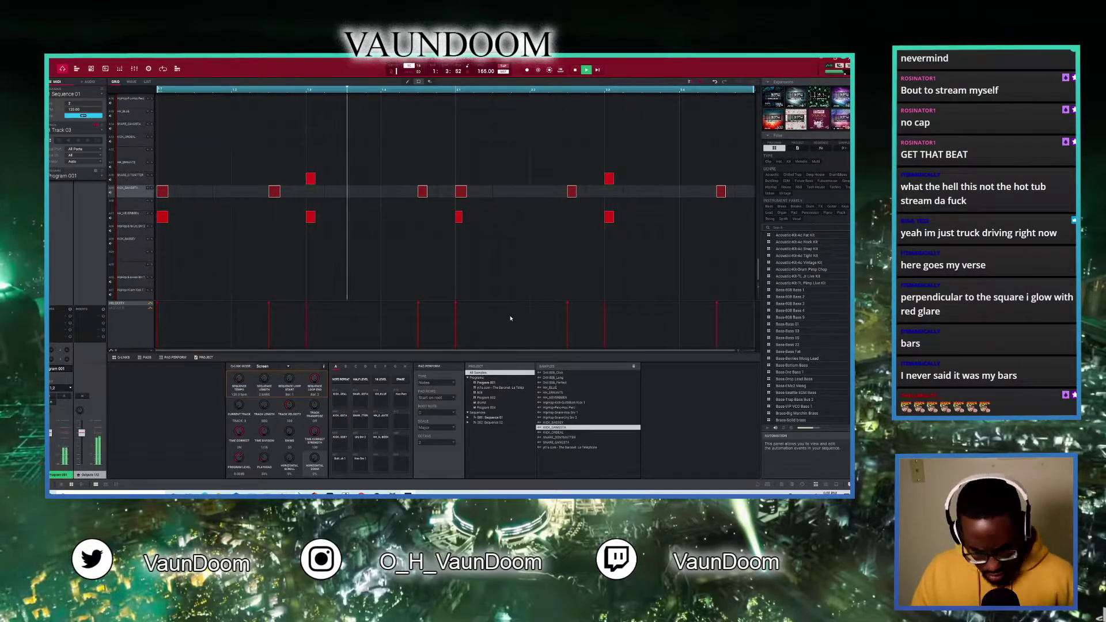
key(space)
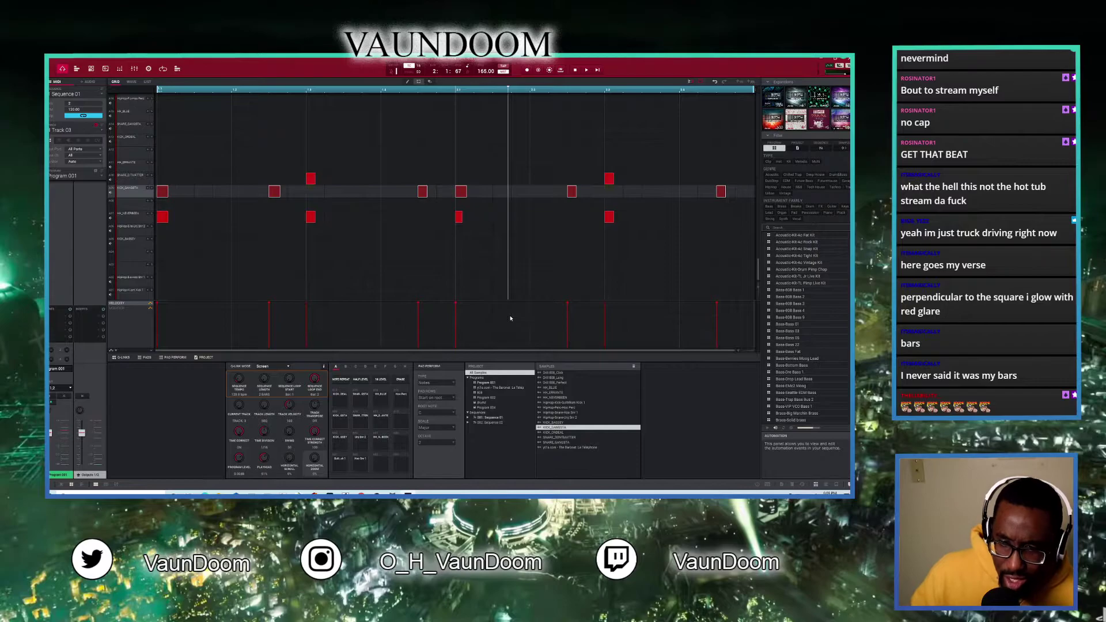
Play Sequence 01 with the sample track, Track 01, selected and move to the empty Sequence 03.
key(Up)
key(Up)
key(space)
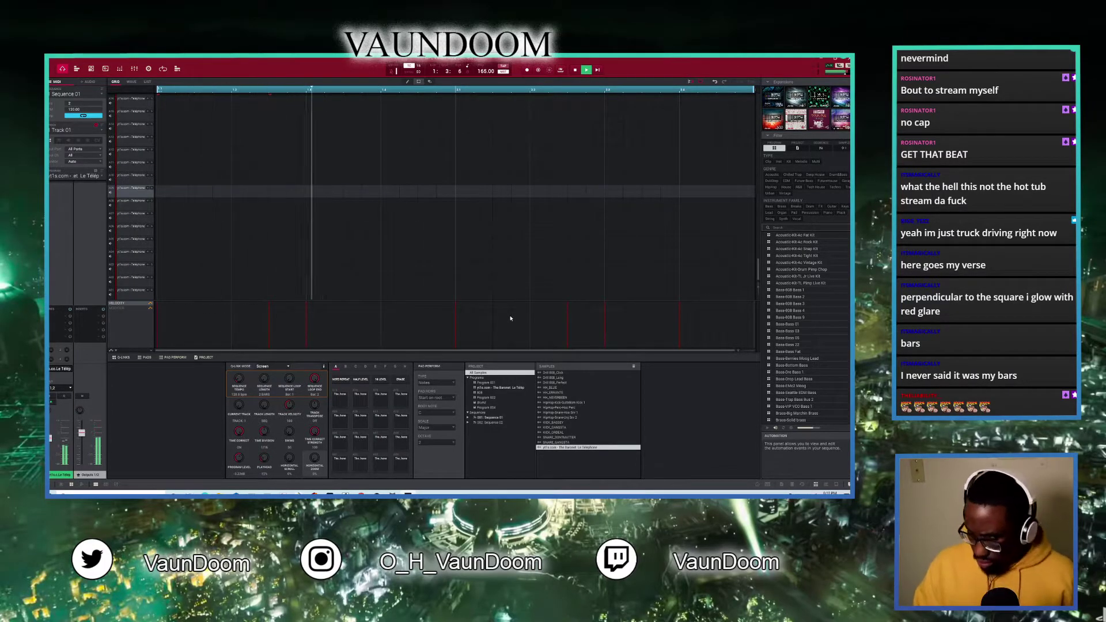
key(Up)
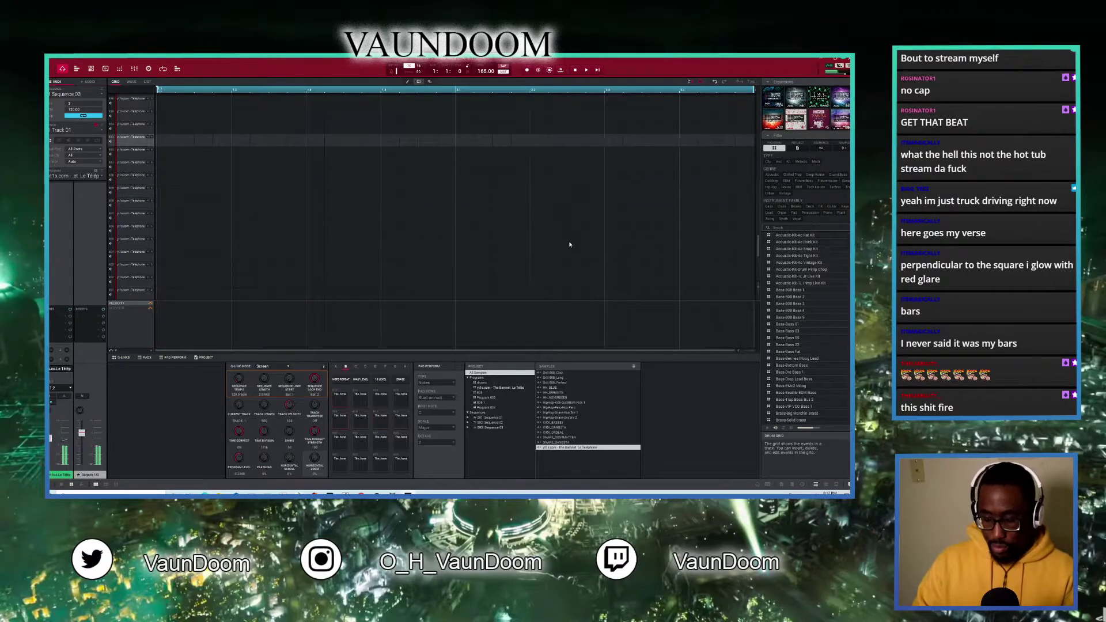
Audition pad bank B slices in varying orders to find a phrase for Sequence 03.
key(w)
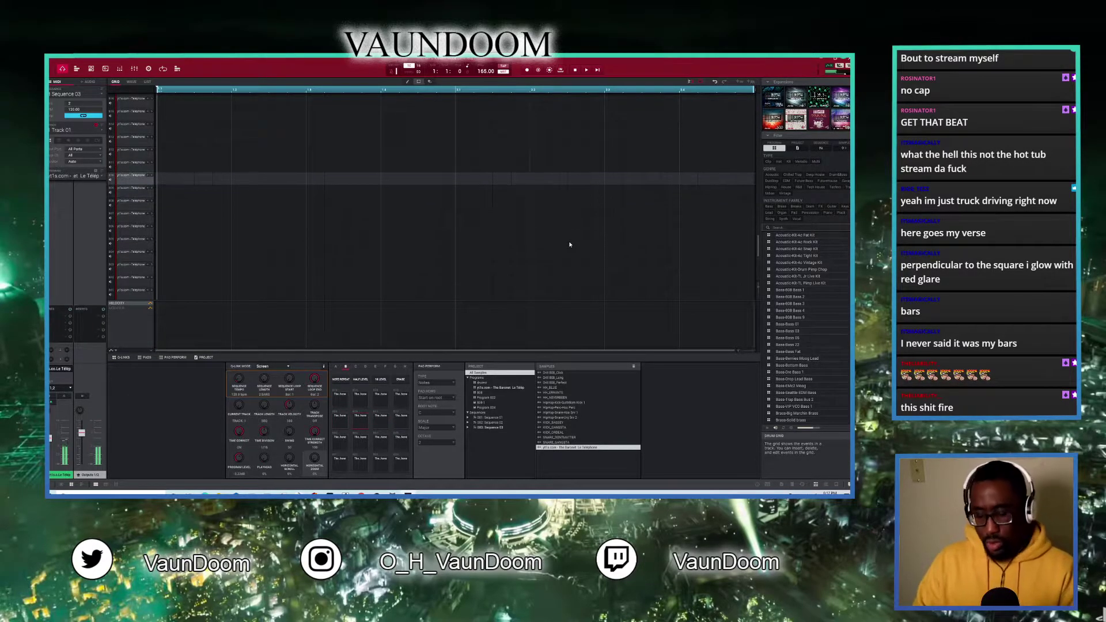
key(q)
key(1)
key(3)
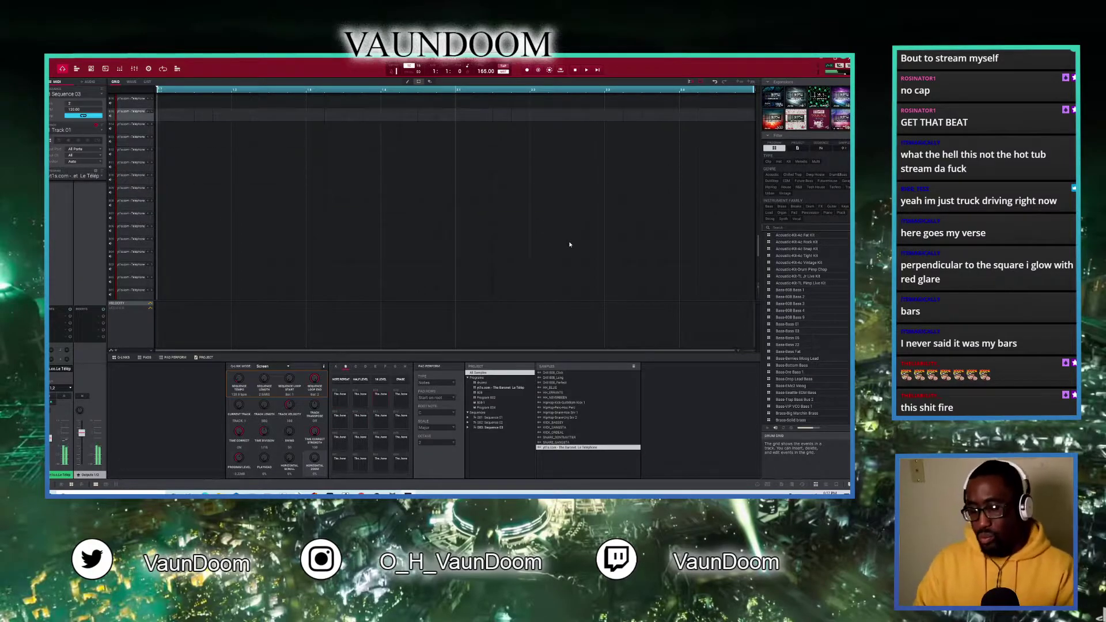
key(w)
key(q)
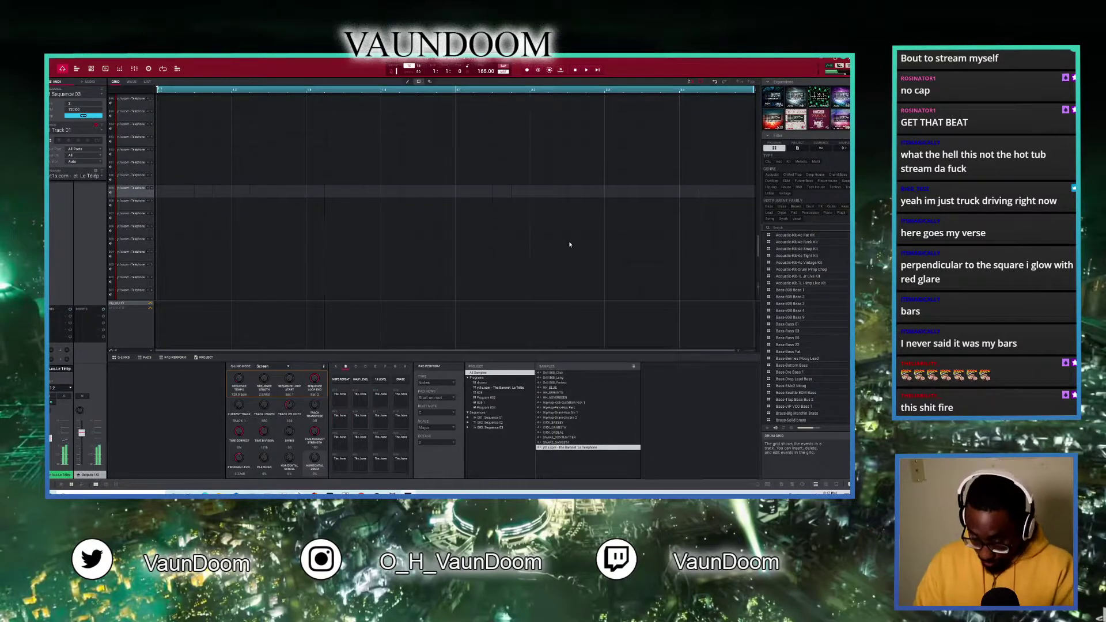
key(1)
key(3)
key(4)
key(w)
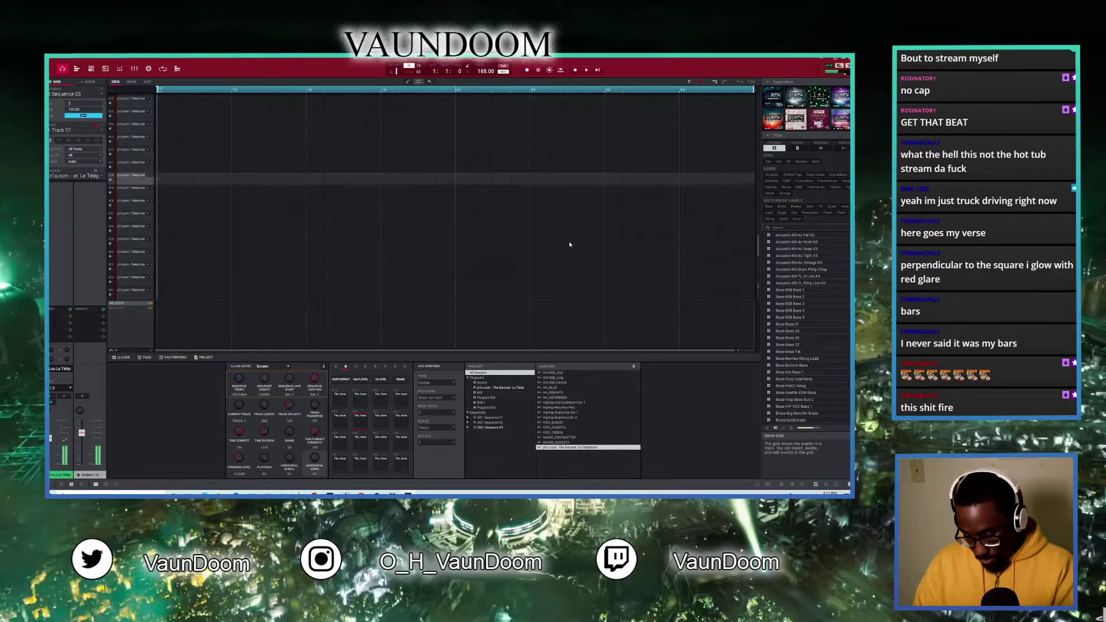
key(q)
Switch to pad bank C and audition its slices across the pads.
key(F3)
key(a)
key(z)
key(x)
key(c)
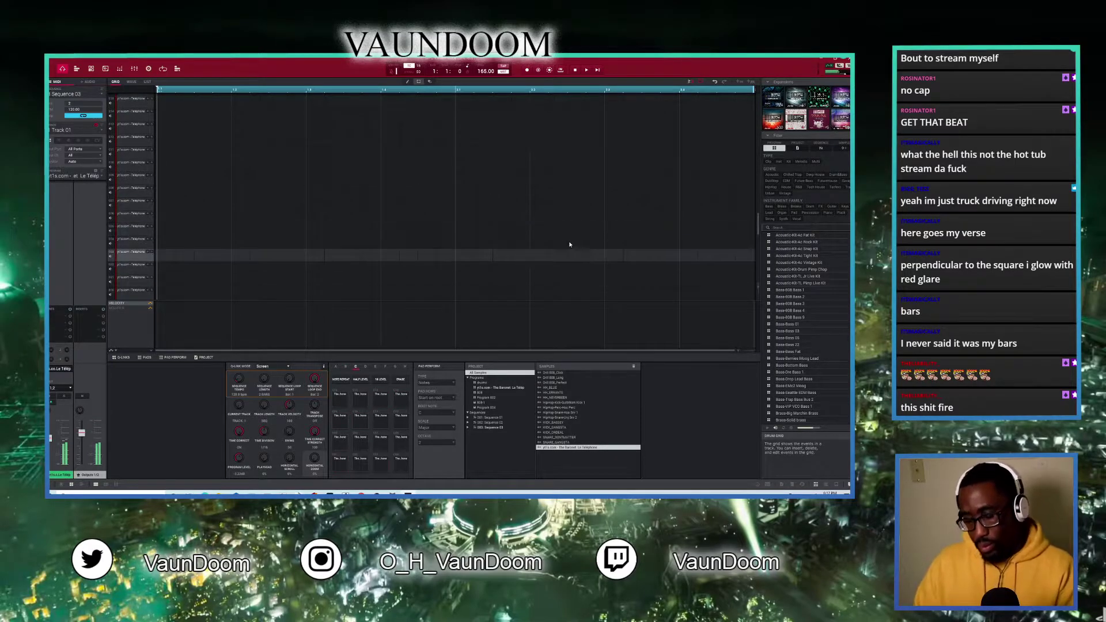
key(c)
key(x)
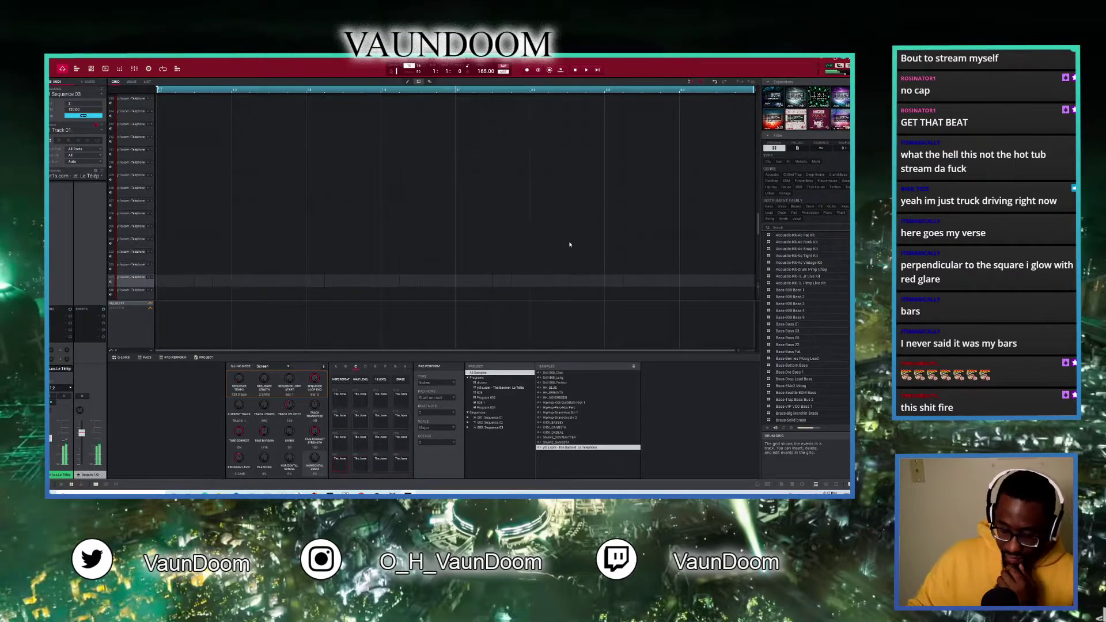
key(s)
key(w)
key(2)
key(e)
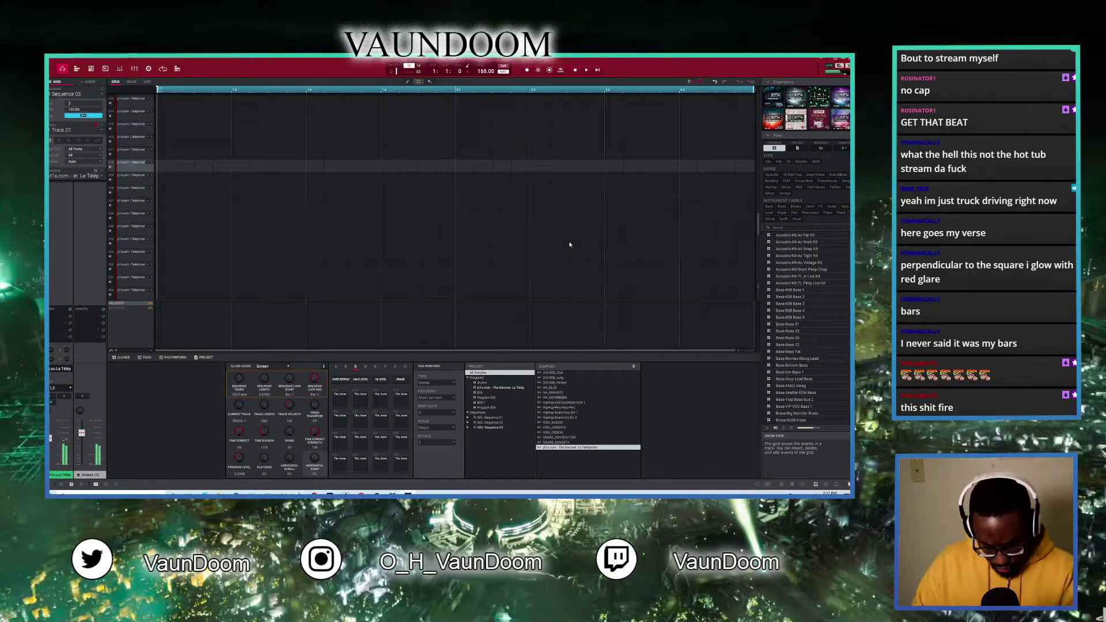
Return to pad bank B and replay a short phrase from its slices.
key(w)
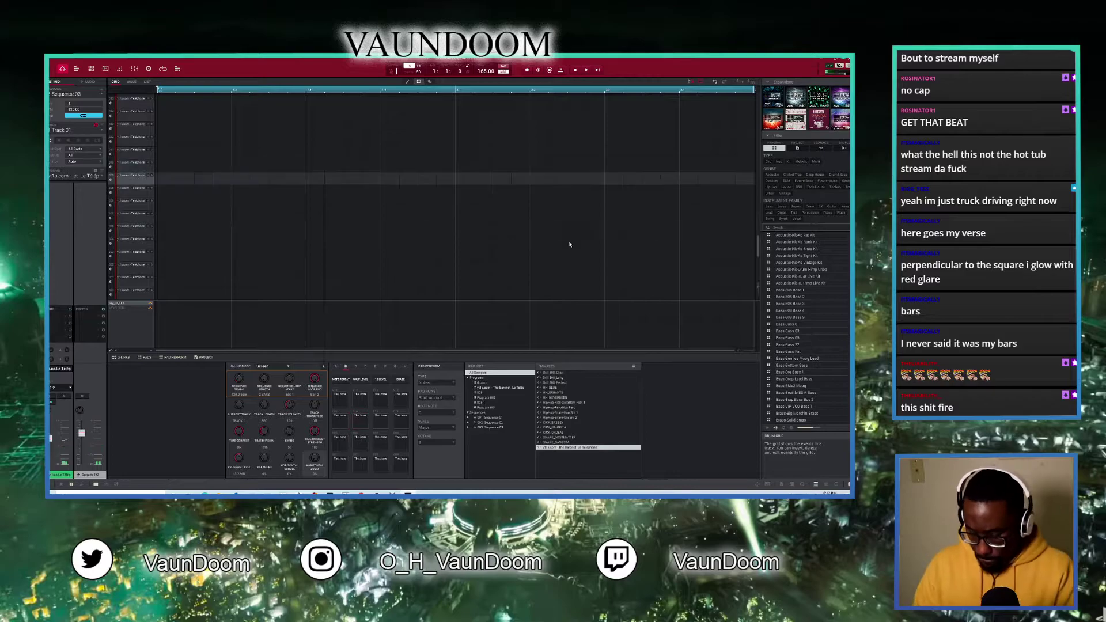
key(q)
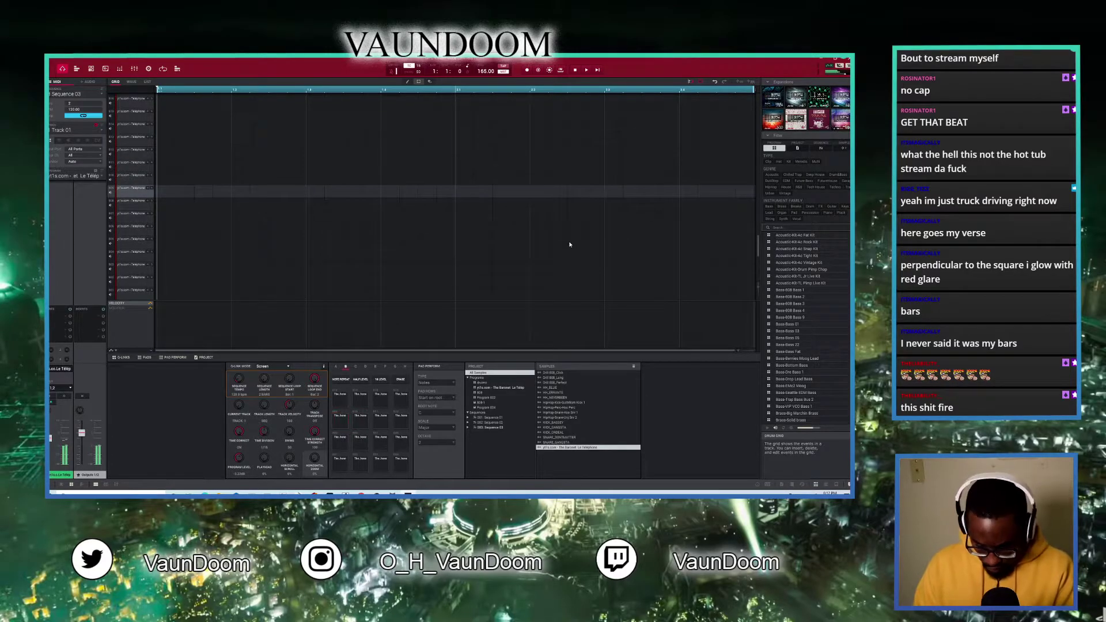
key(1)
key(w)
key(q)
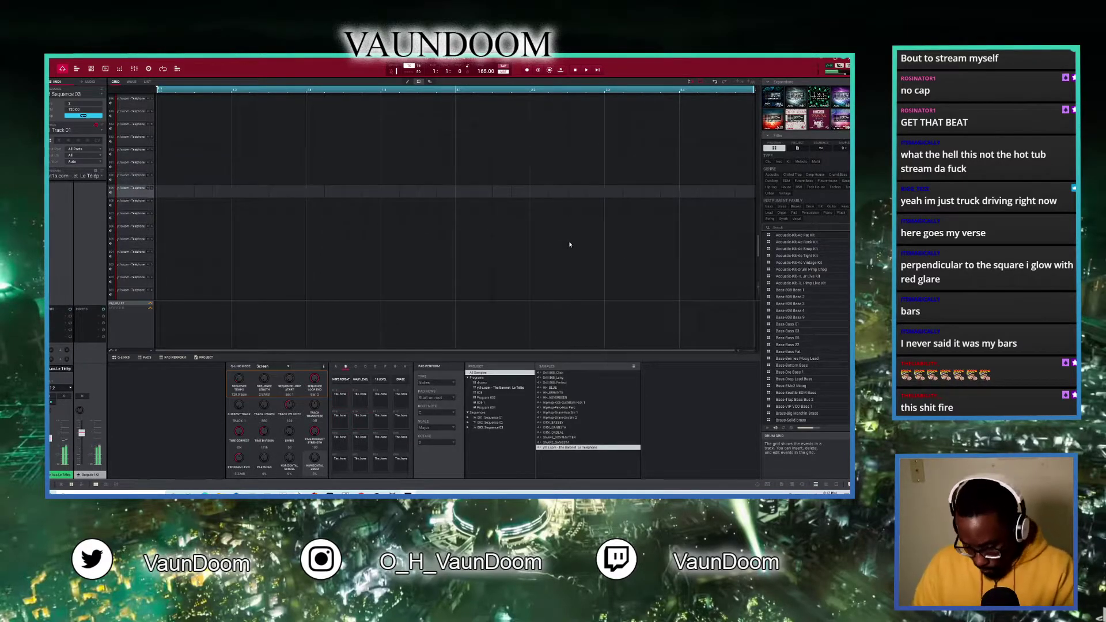
Rehearse the bank B slice phrase and record it across both bars of Track 01 in Sequence 03.
key(1)
key(3)
key(4)
key(w)
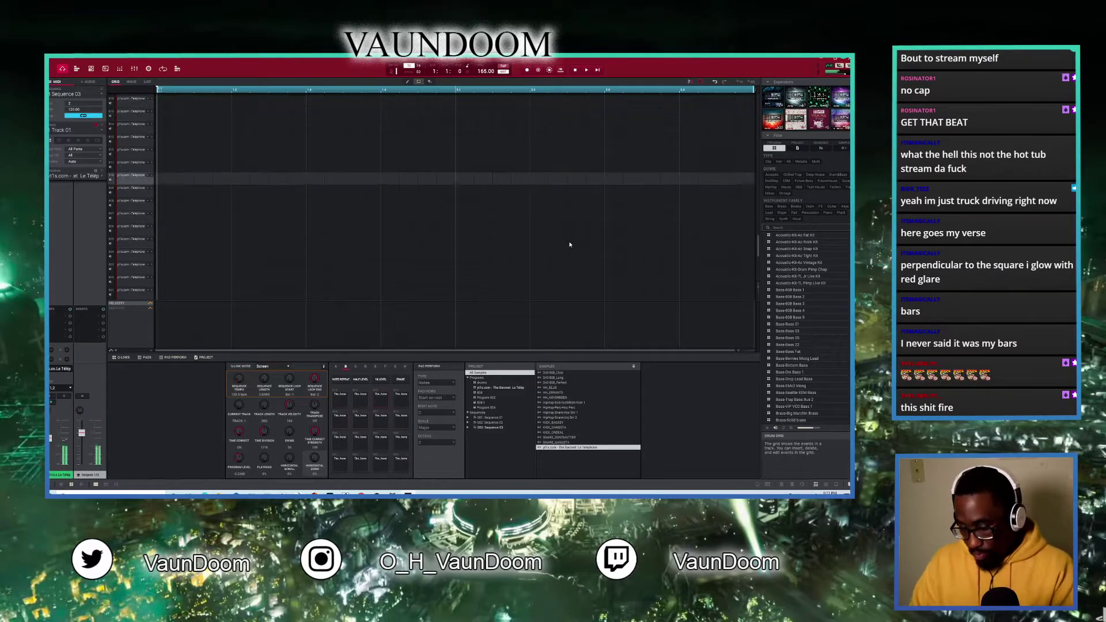
key(q)
key(1)
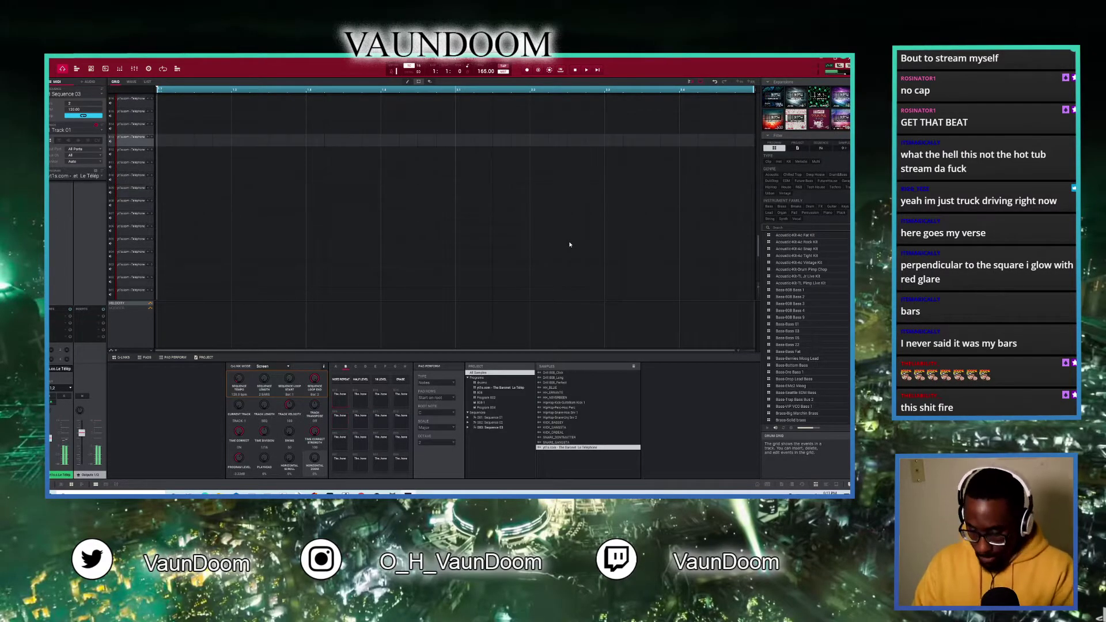
key(space)
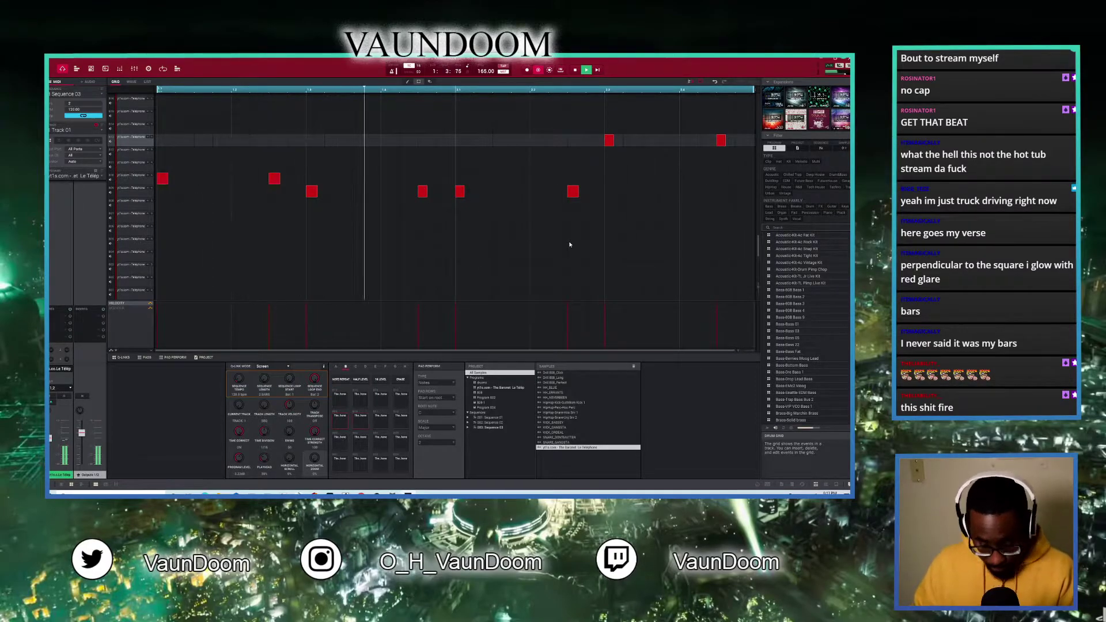
Select the drum track, Track 03, and record hi-hat hits on beats 1 and 3 of both bars in Sequence 03.
key(Down)
key(Down)
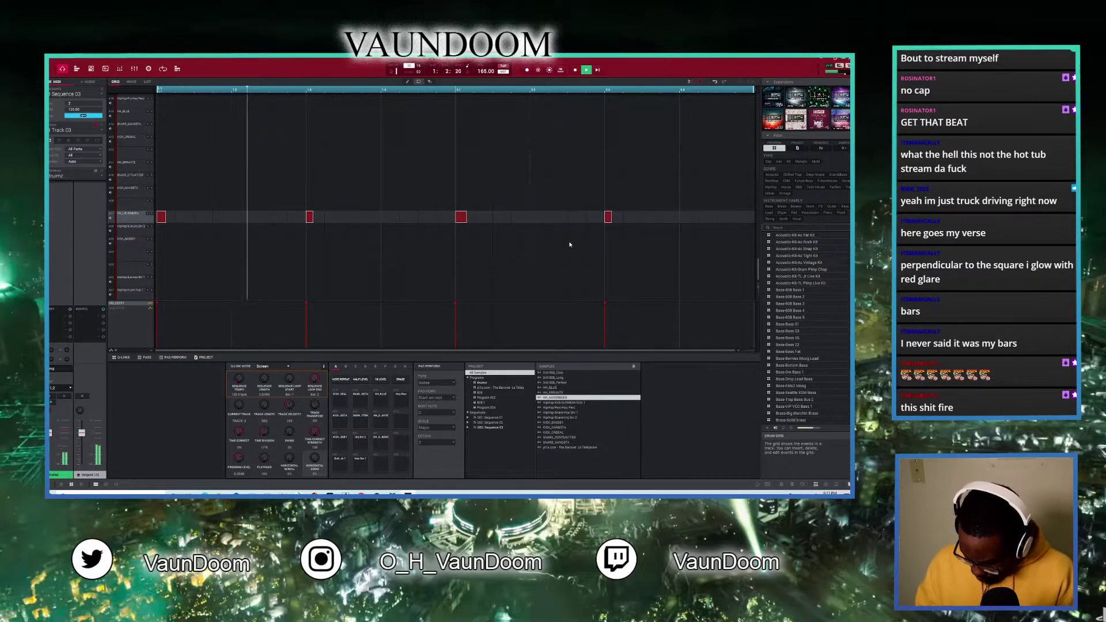
key(Up)
key(Up)
key(Up)
key(Down)
key(Up)
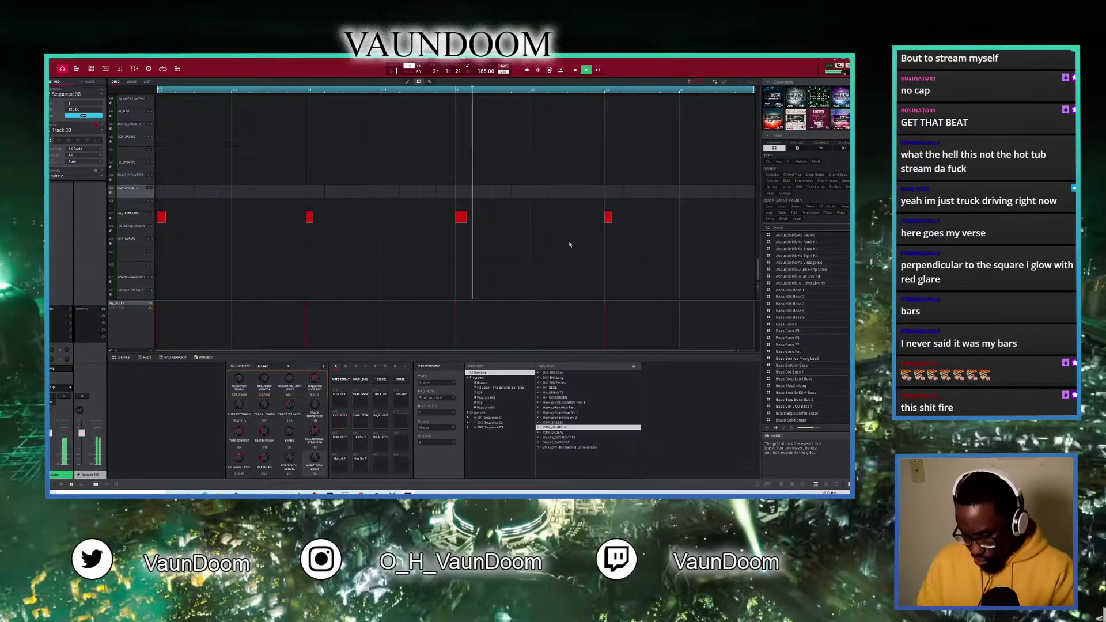
Switch to the 808 bass track, Track 02, in Sequence 03 and audition piano-roll keys for the bass note.
key(Up)
key(Down)
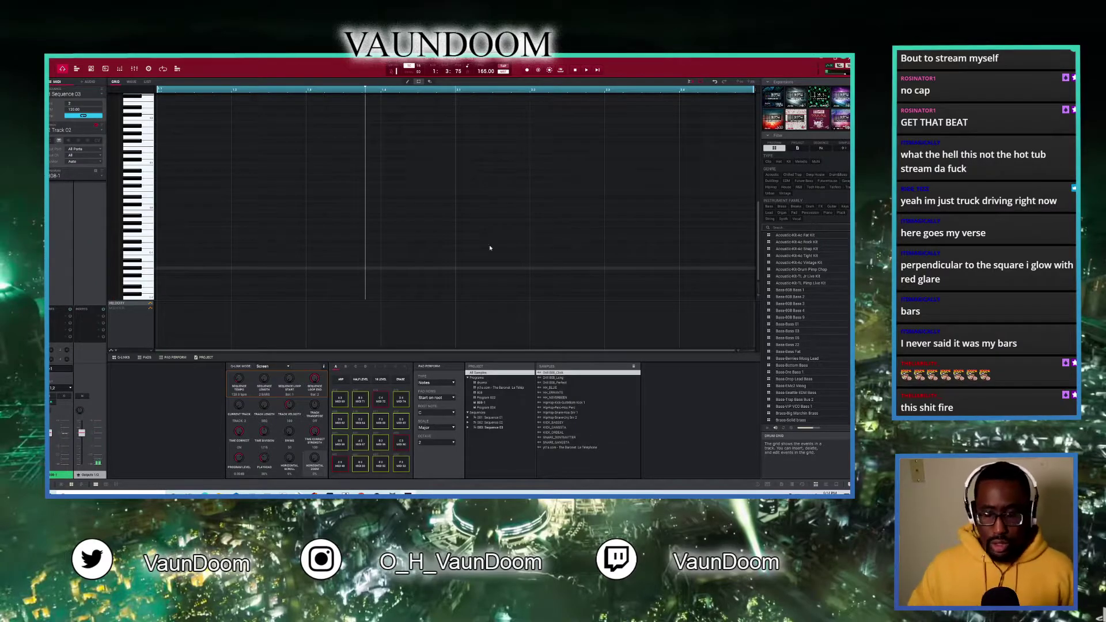
click(138, 138)
scroll(148, 142, up, 8)
click(140, 138)
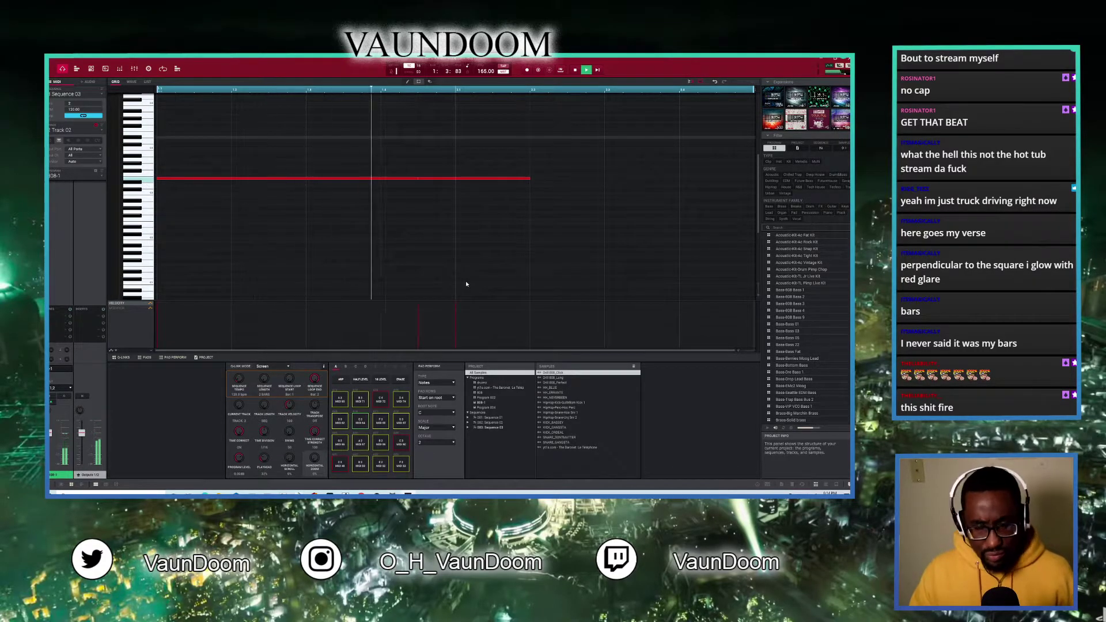
Draw the 808 line in Sequence 03, dropping to a lower note on bar 2 beat 3, and rework the short note before bar 2.
key(space)
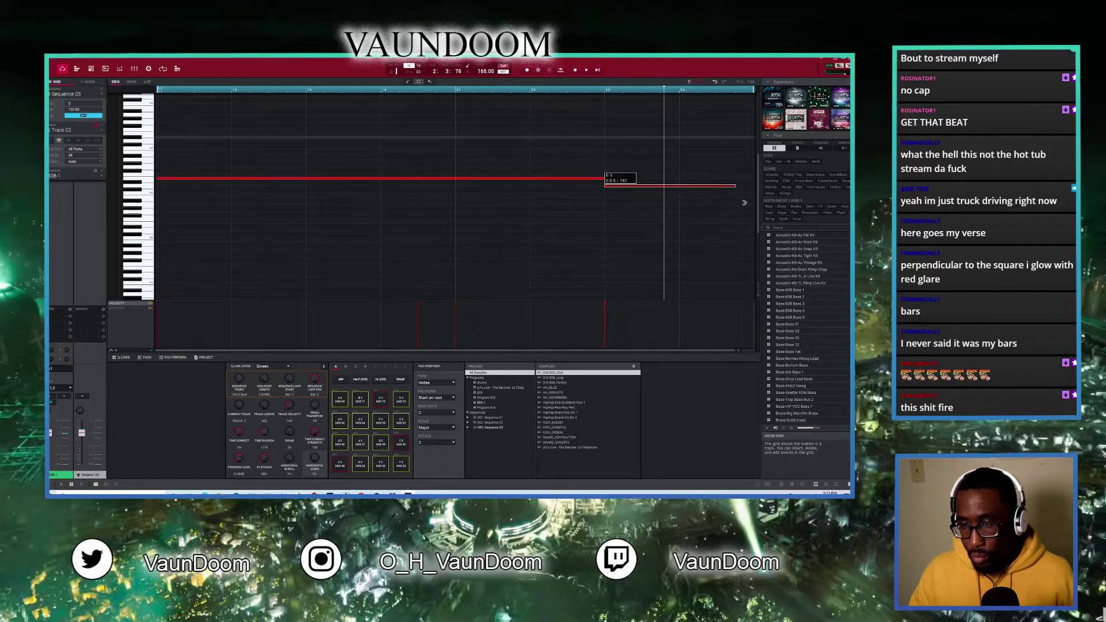
key(space)
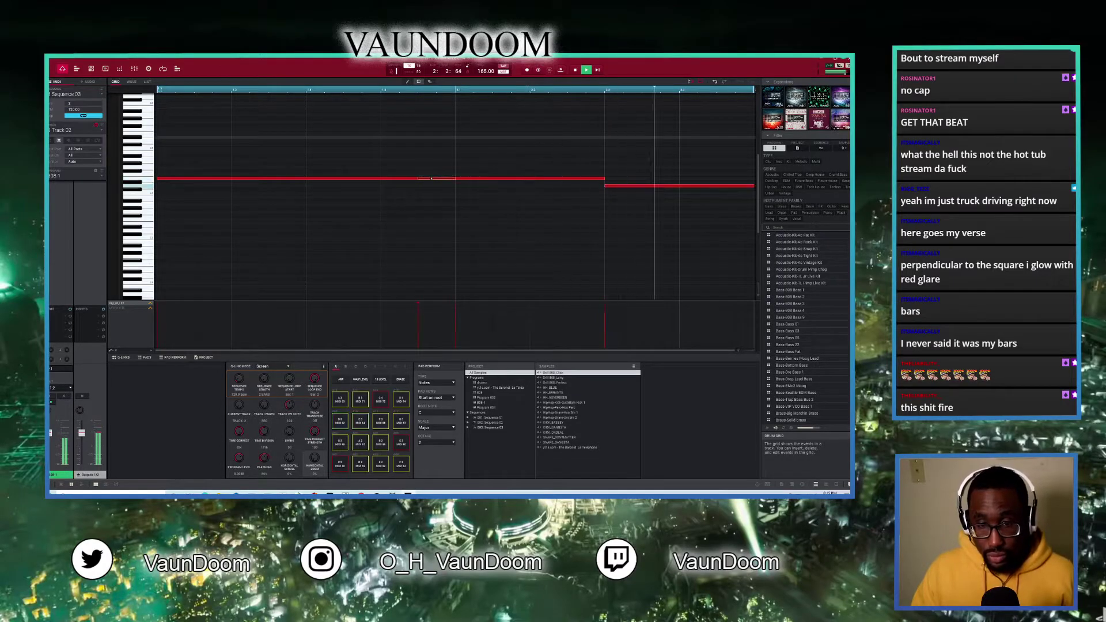
key(Delete)
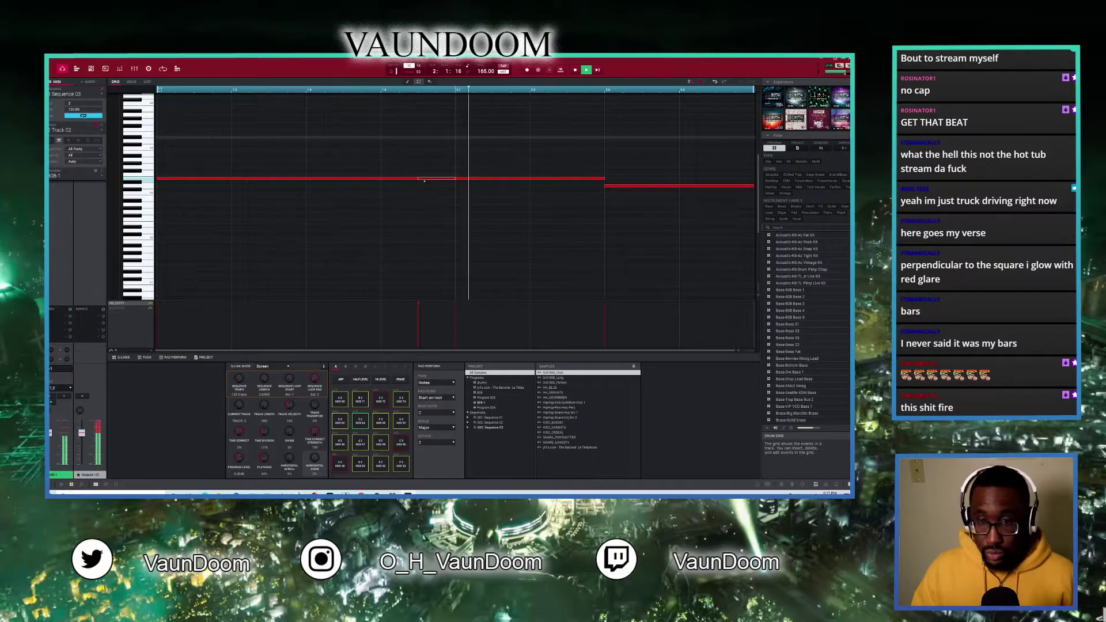
drag(420, 180, 454, 180)
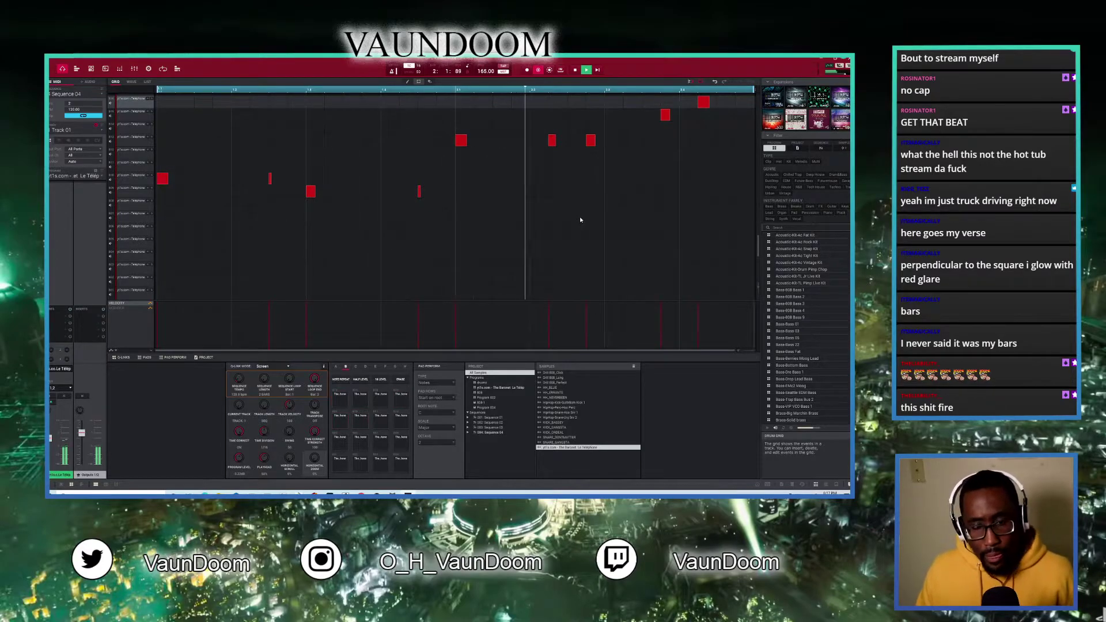
Undo the last slice take in Sequence 04 and draw a sustained 808 note across bar 1 on Track 02.
key(ctrl+z)
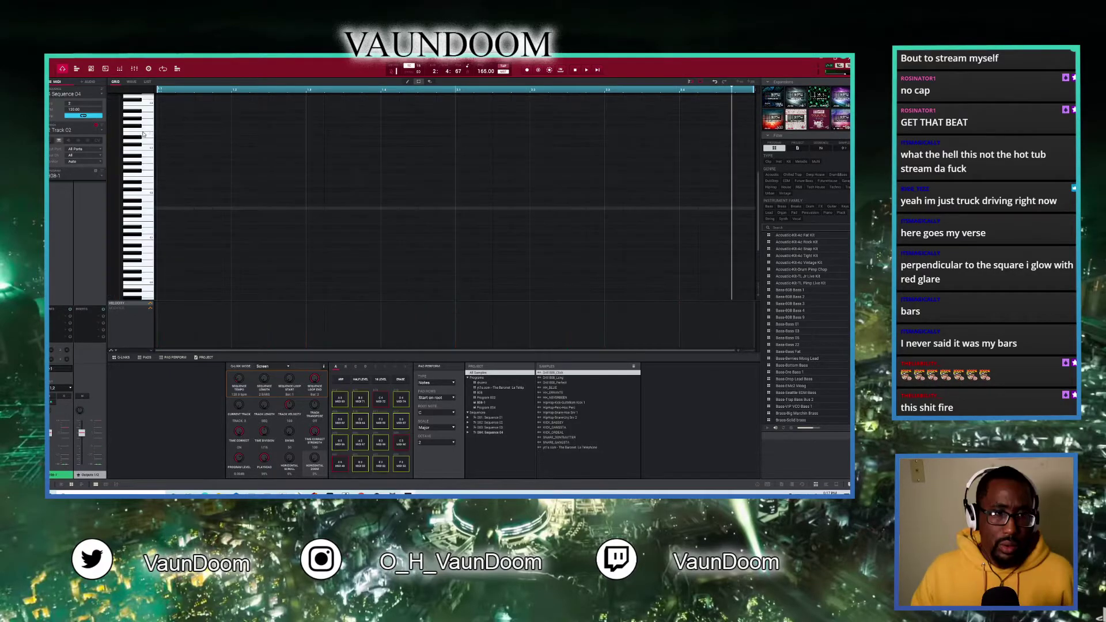
click(150, 131)
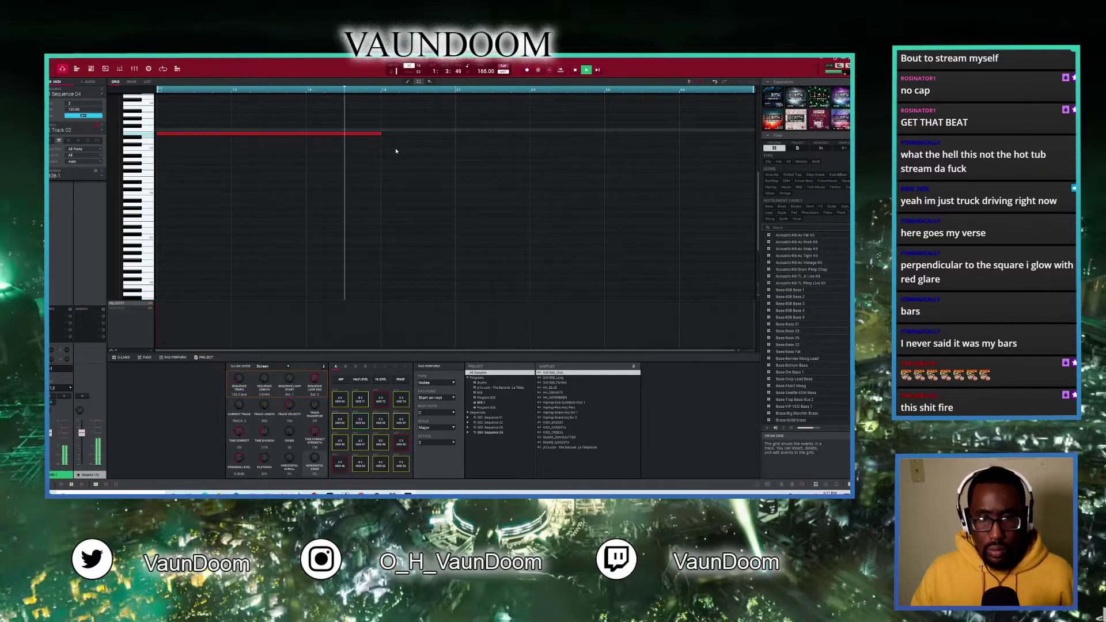
key(space)
key(space)
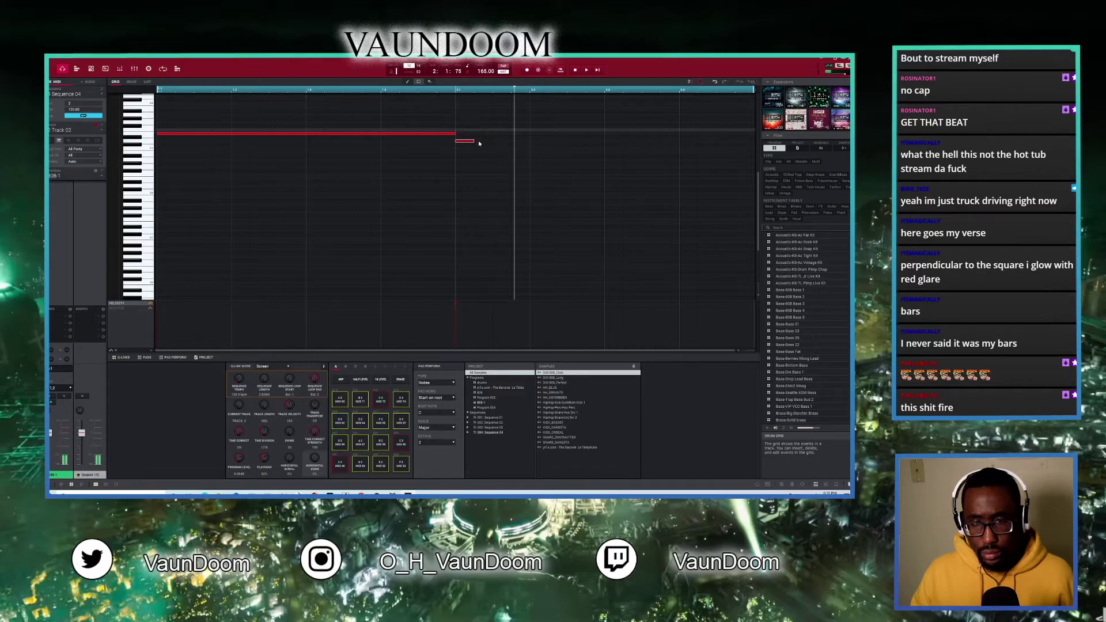
Draw a lower 808 note through bar 2 of Sequence 04 and a short, still lower closing note starting at 2:4:48.
key(space)
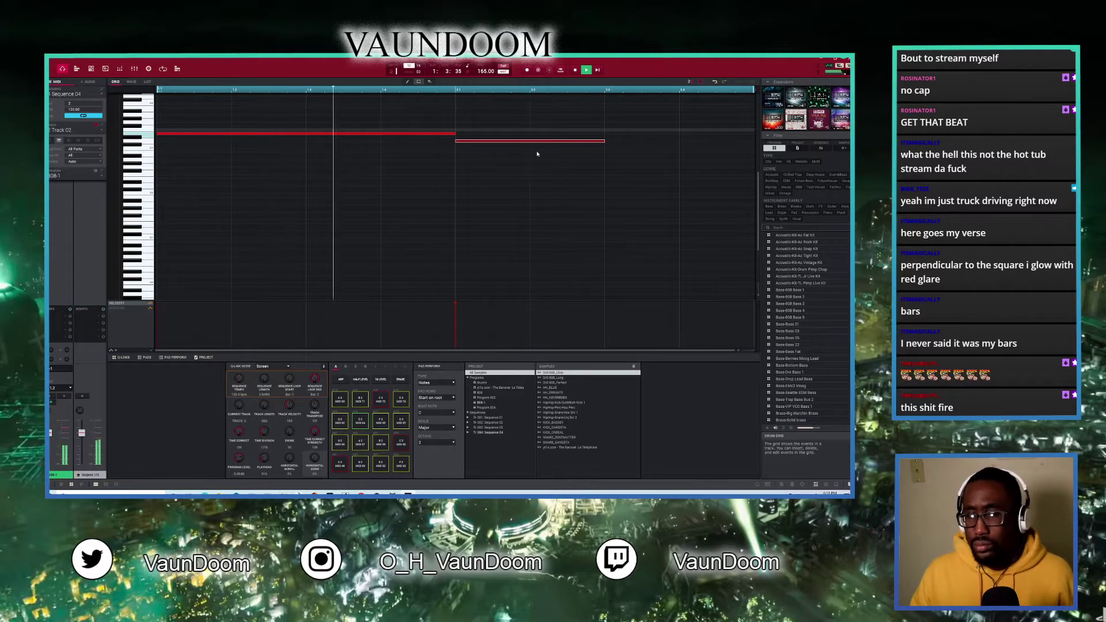
key(space)
drag(683, 143, 688, 143)
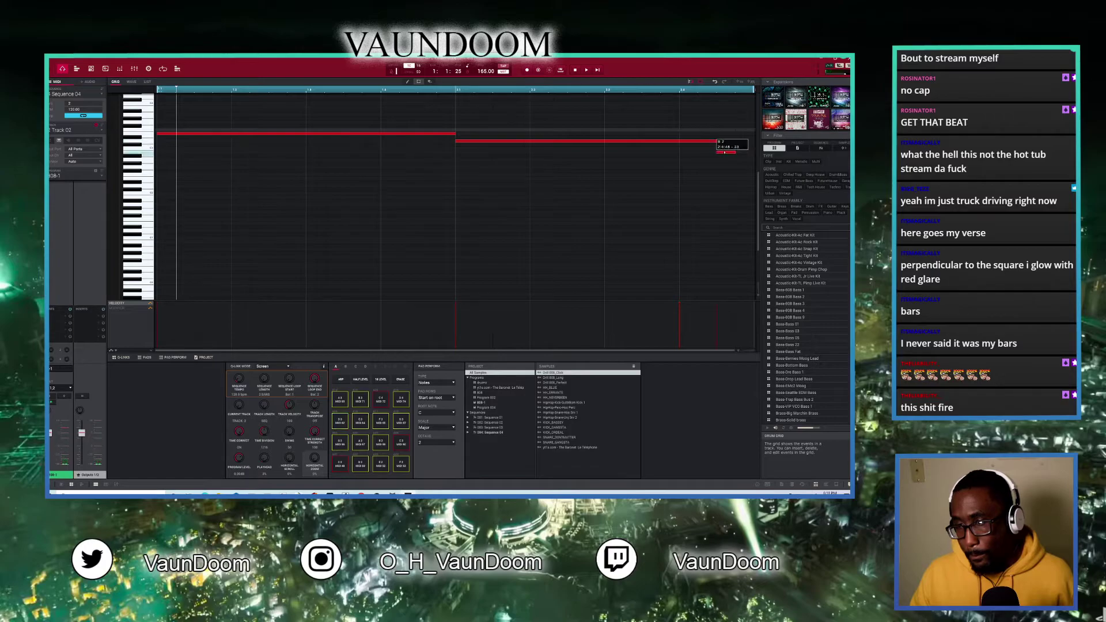
drag(723, 149, 732, 147)
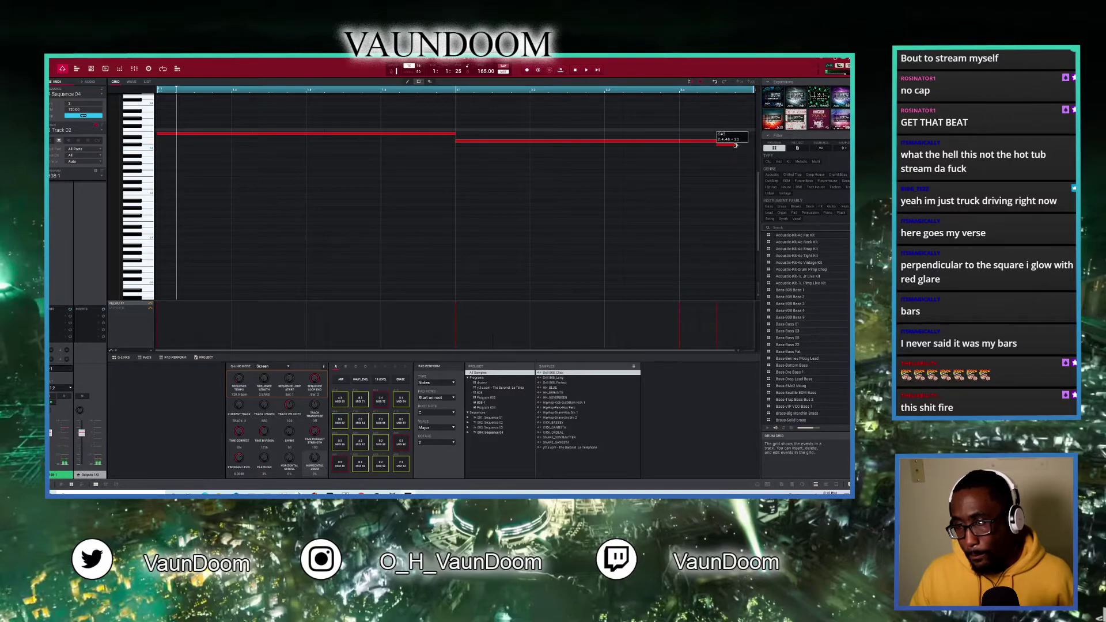
key(space)
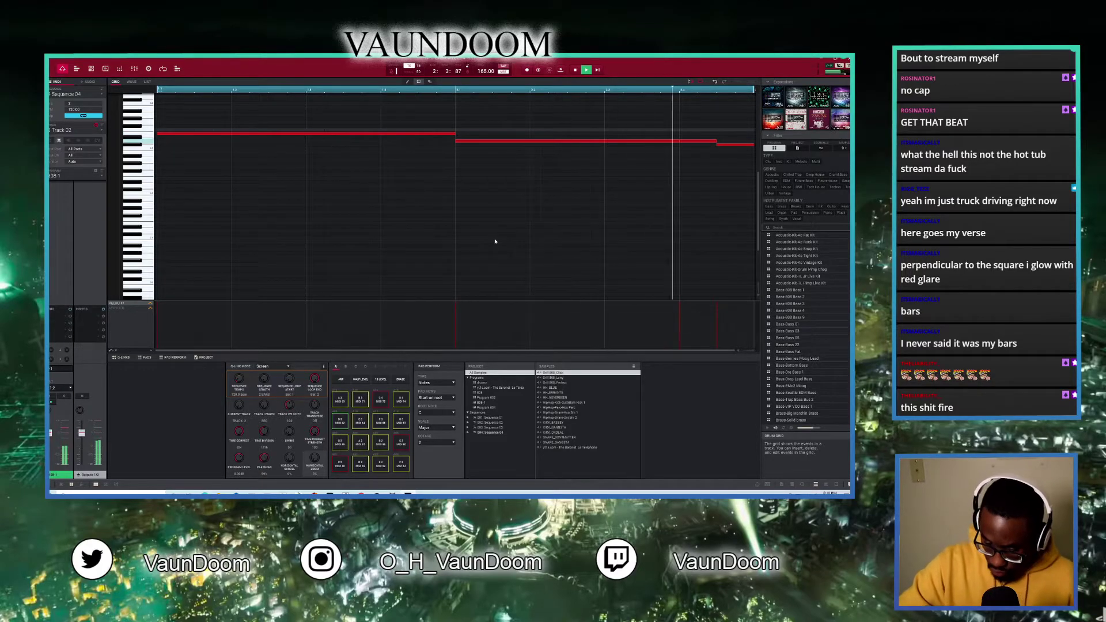
Select the drum track in Sequence 04 and record four hi-hat hits on beats 1 and 3 of each bar.
key(Down)
key(d)
key(d)
key(d)
key(d)
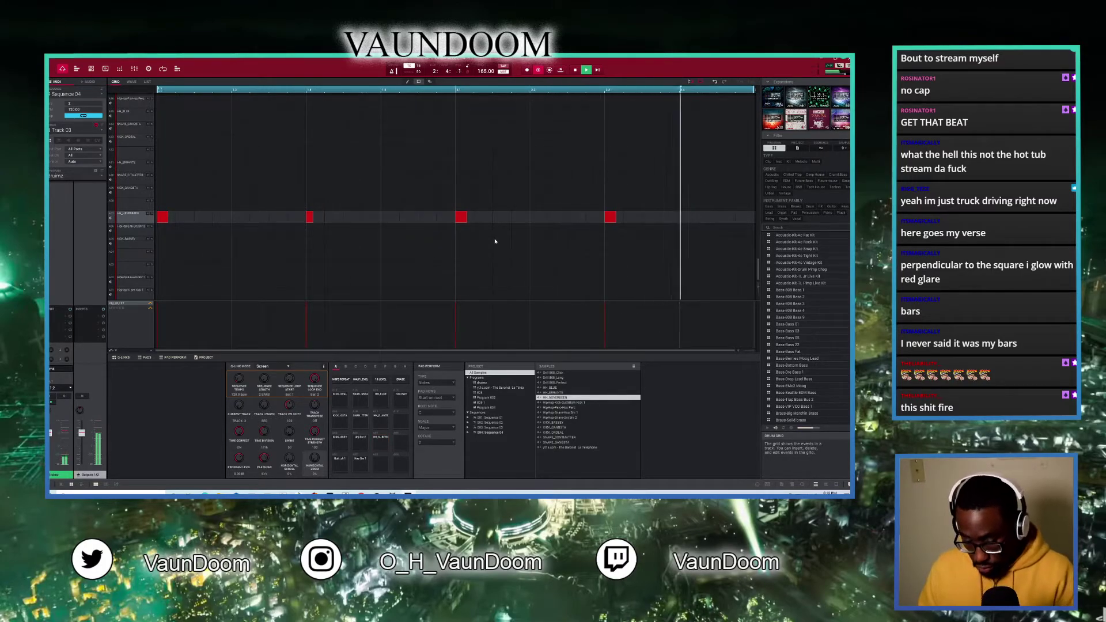
Record a two-bar drum pattern of six kicks and a snare on beat 3 of each bar over the hi-hats.
key(q)
key(q)
key(w)
key(q)
key(q)
key(q)
key(w)
key(q)
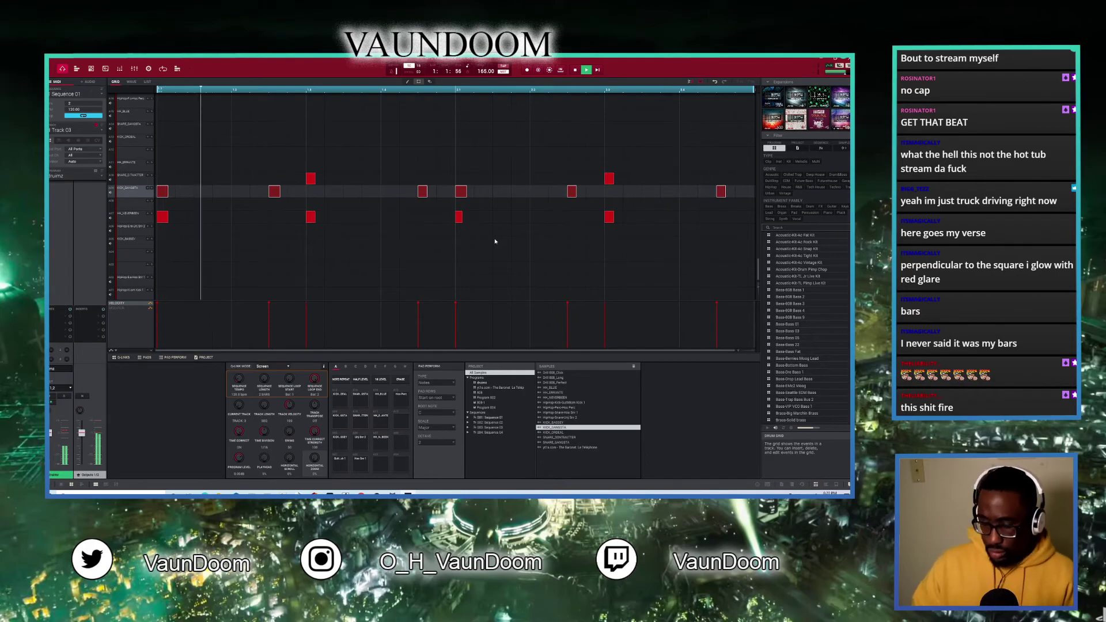
Check the track overview of Sequence 01, return to the grid and queue the next sequence during playback.
key(Tab)
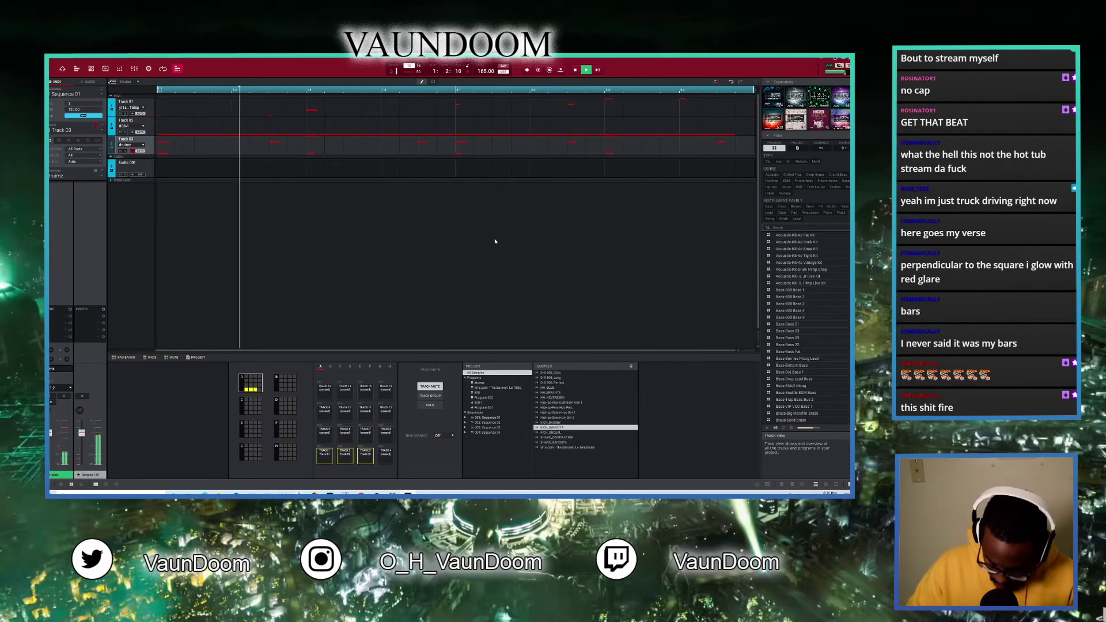
key(Escape)
key(Down)
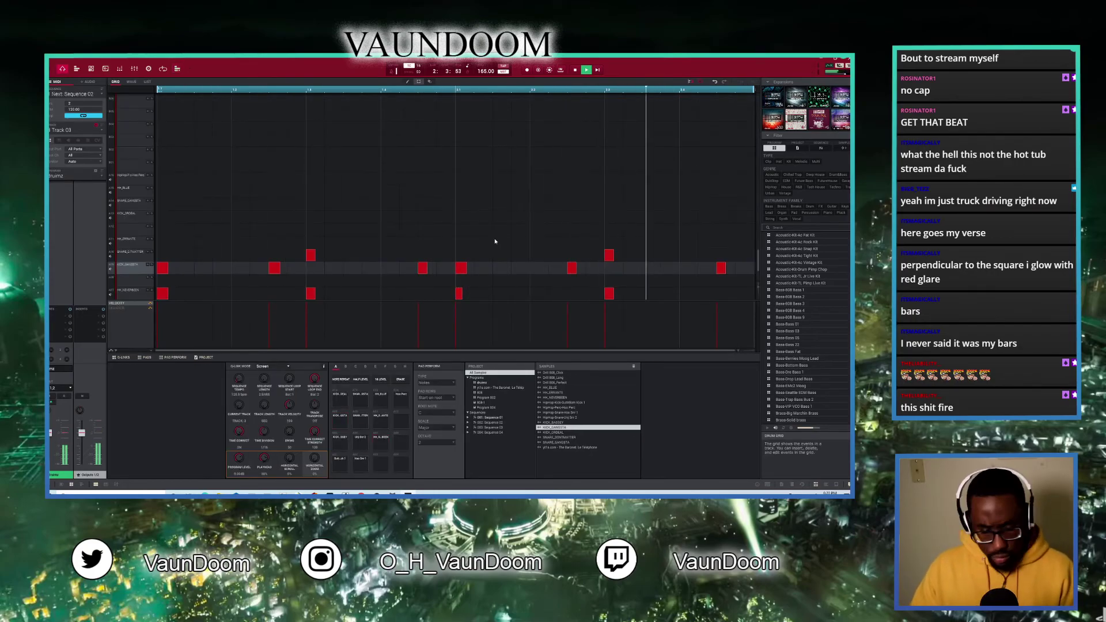